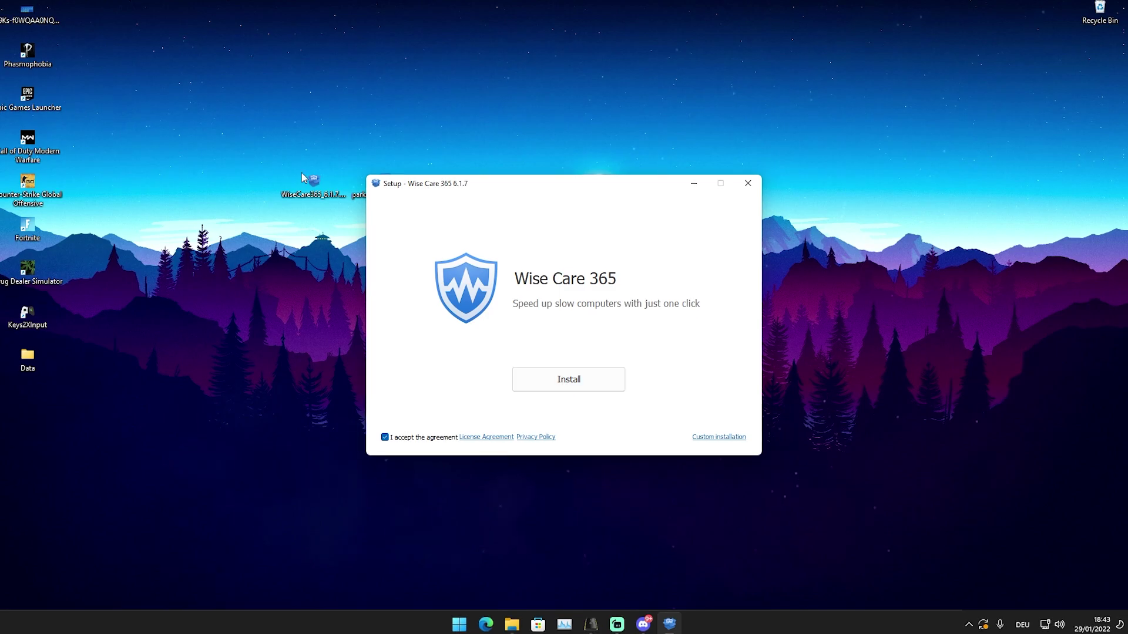
Close the Wise Care 365 6.1.7 setup window to bring up the Exit Setup confirmation.
click(748, 183)
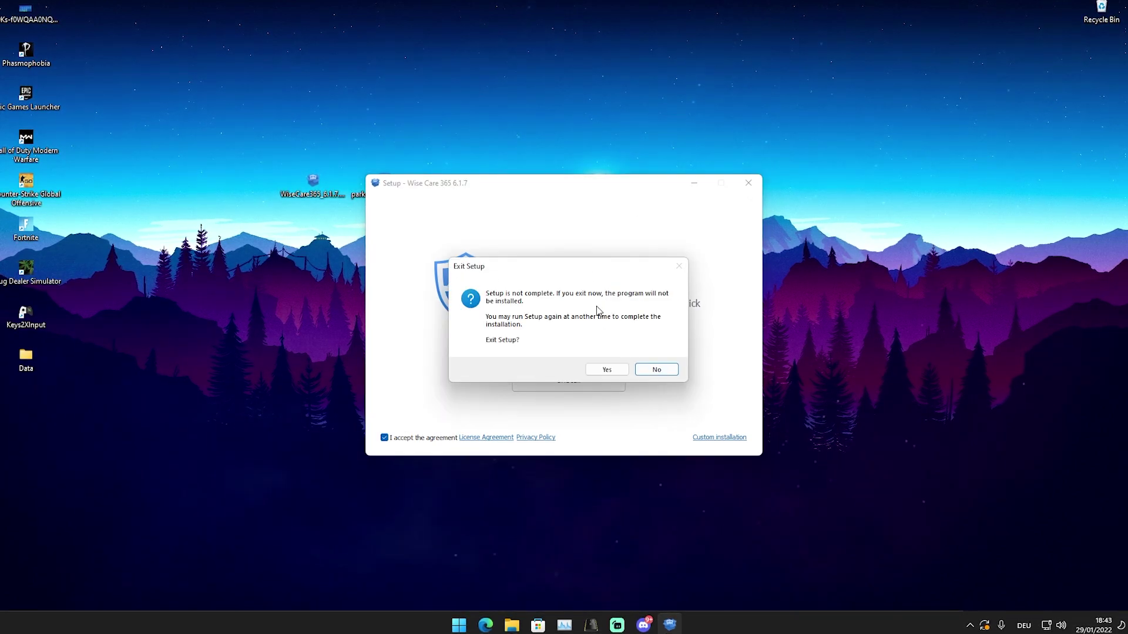
Exit setup, launch the installed Wise Care 365 via 'wise' search, and run a Registry Cleaner scan.
click(608, 369)
key(super)
text(wise)
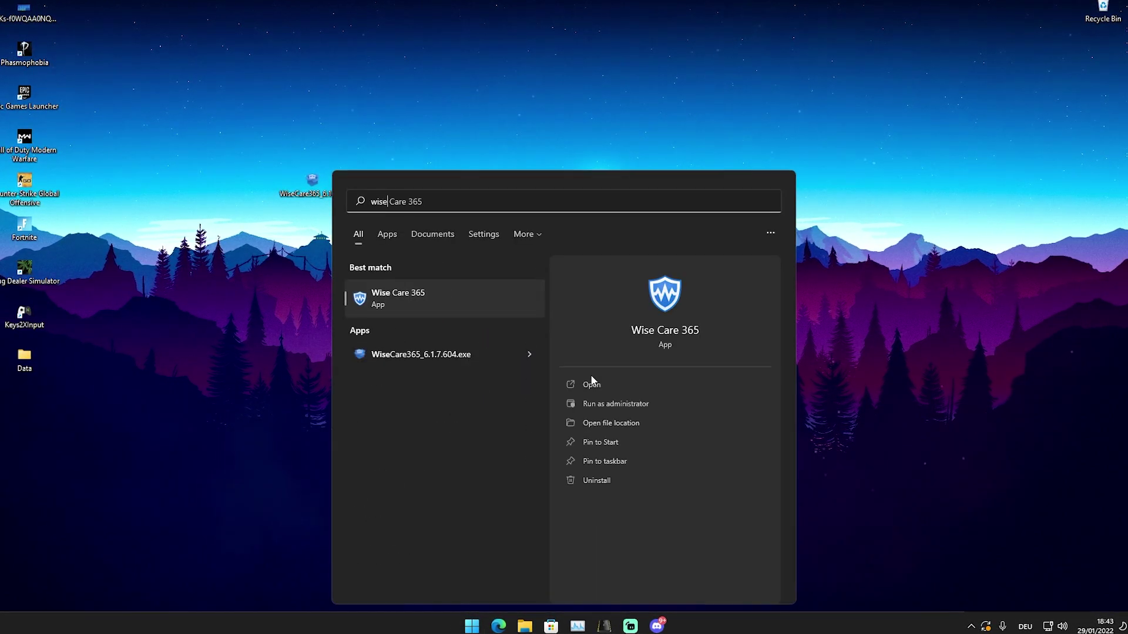
click(418, 306)
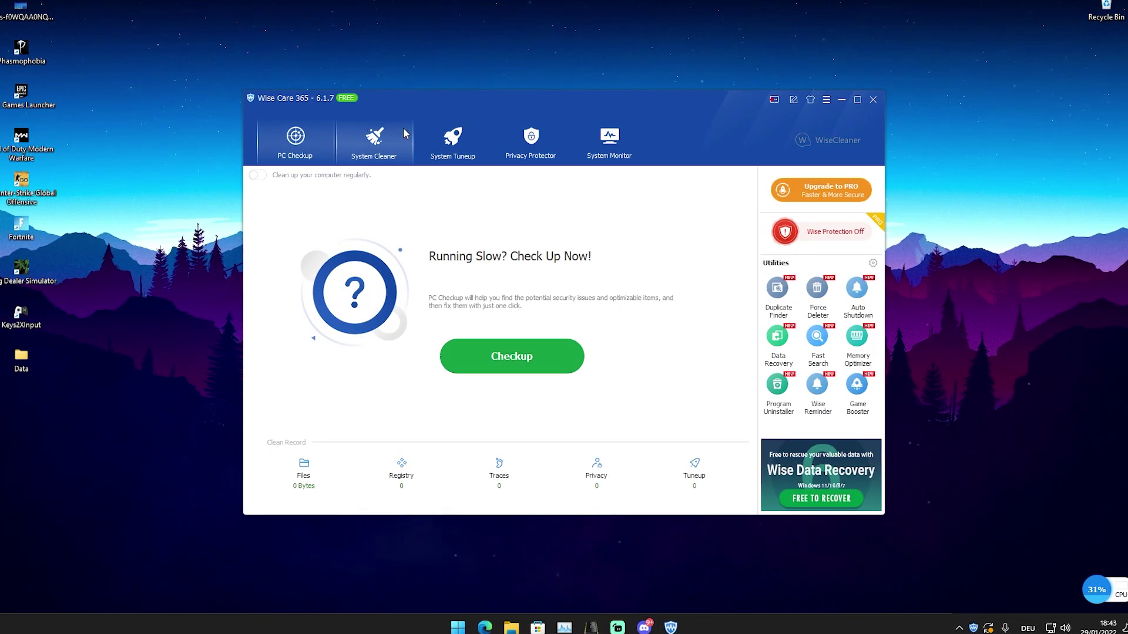
click(369, 163)
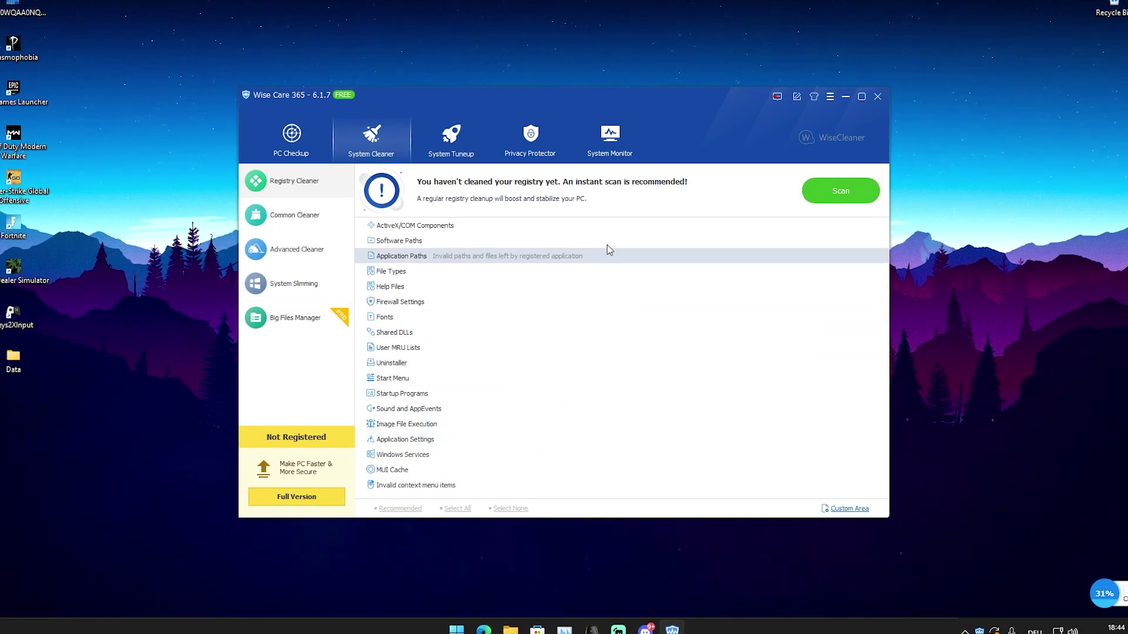
click(858, 191)
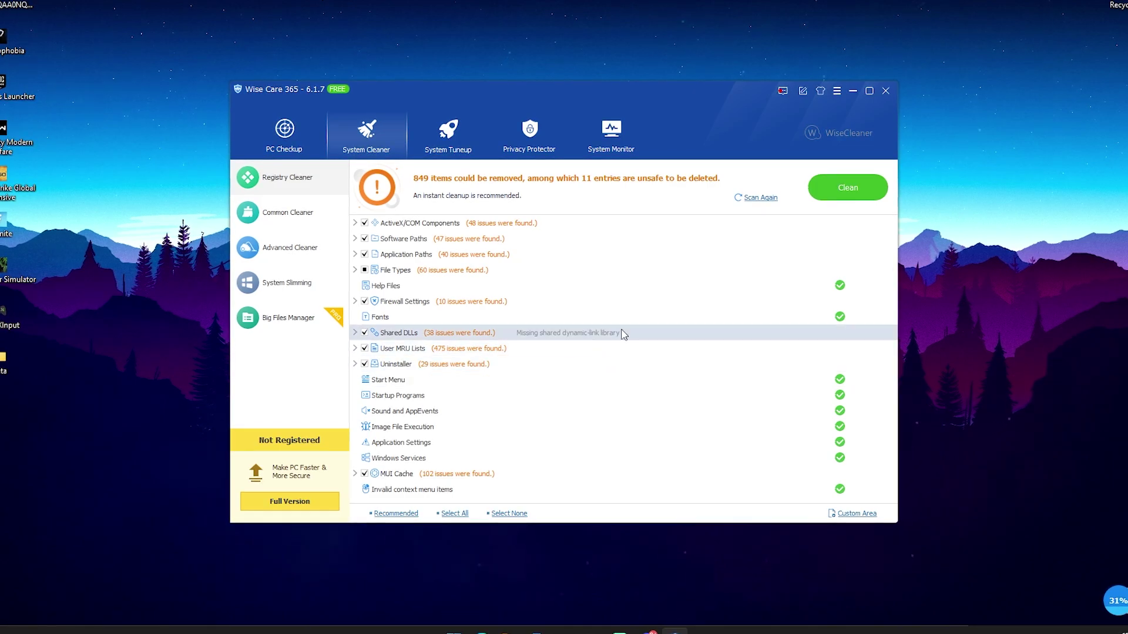
Clean the registry scan results, fixing 838 of 849 items and leaving 11 File Types issues.
click(847, 196)
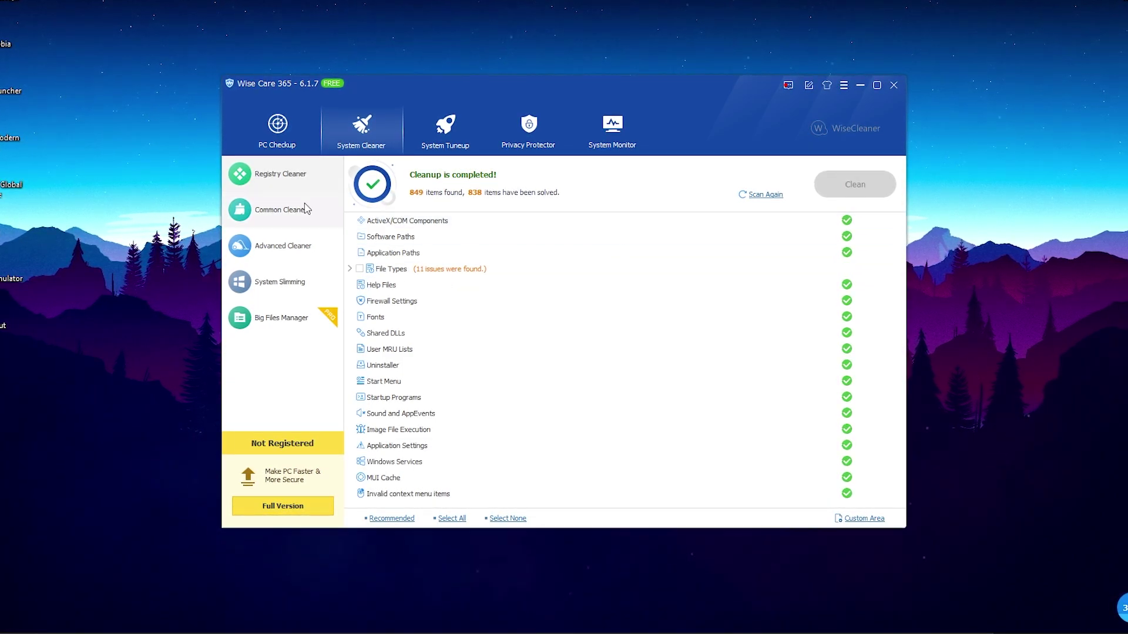
Scan and clean with Common Cleaner, removing 12096 files and 599 traces to free 41,15 GB.
click(286, 210)
click(835, 193)
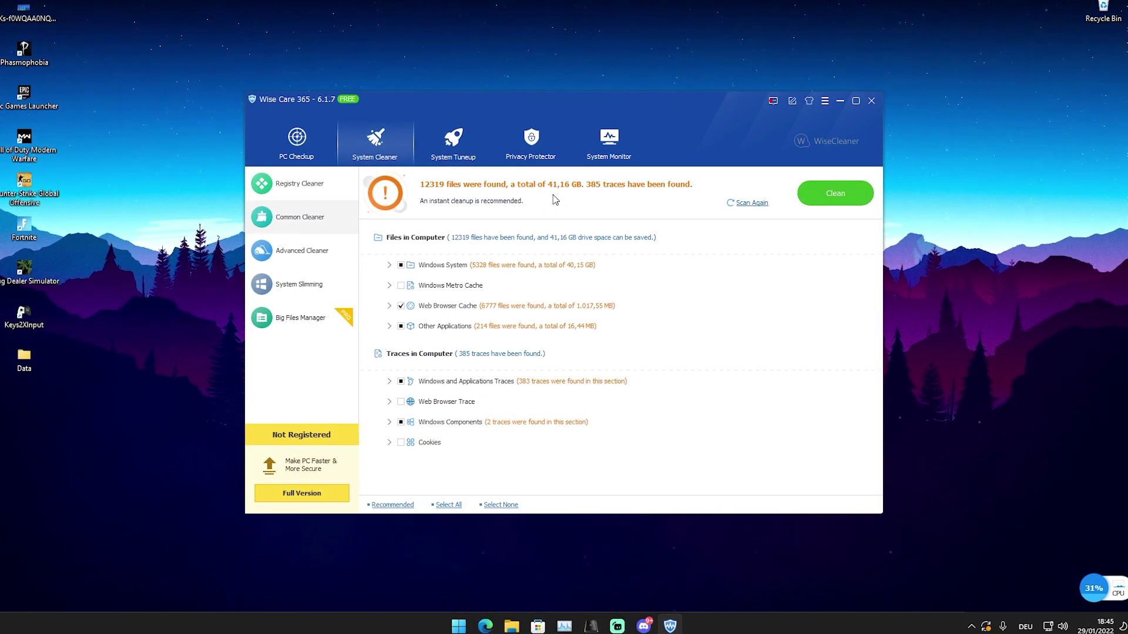
click(836, 193)
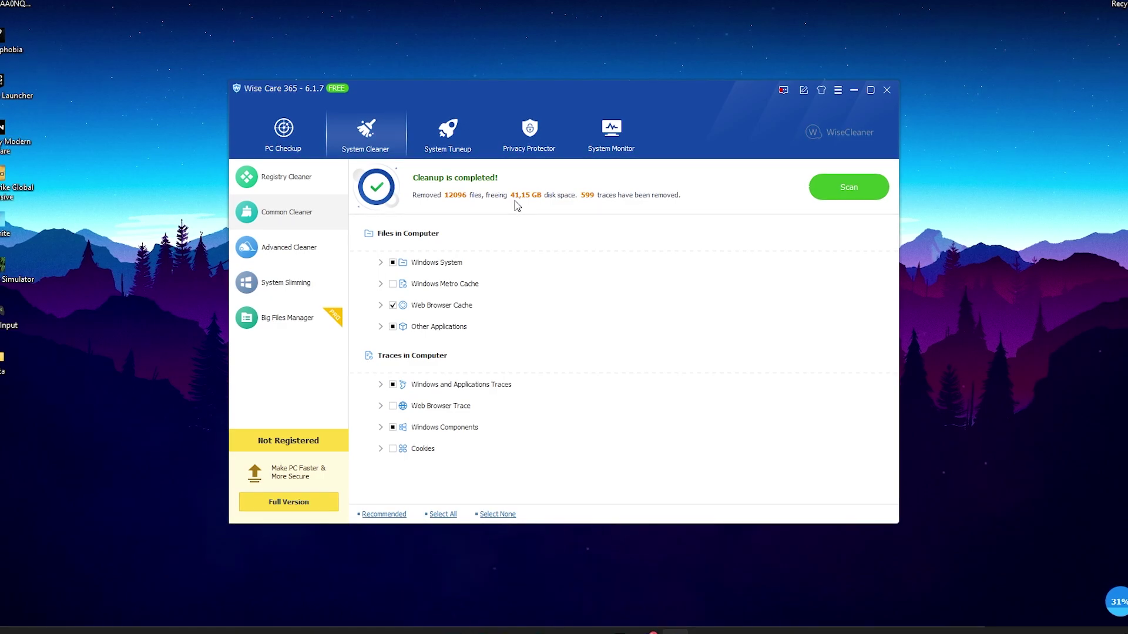
Confirm all three drives are in Advanced Cleaner's scan location, then start a full PC Checkup.
click(315, 248)
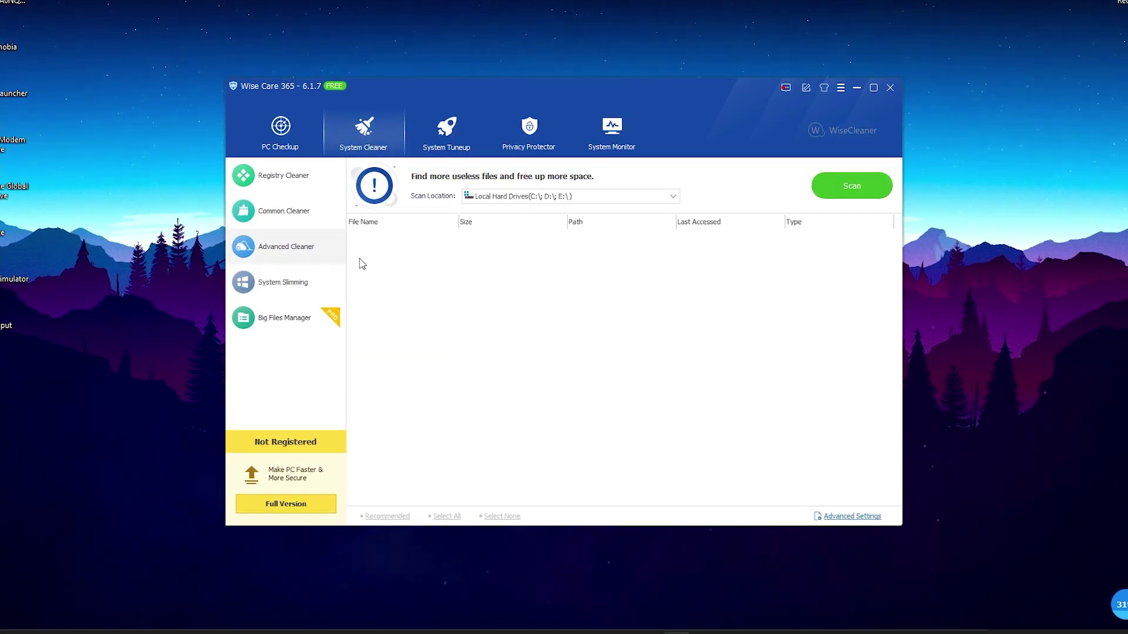
click(535, 196)
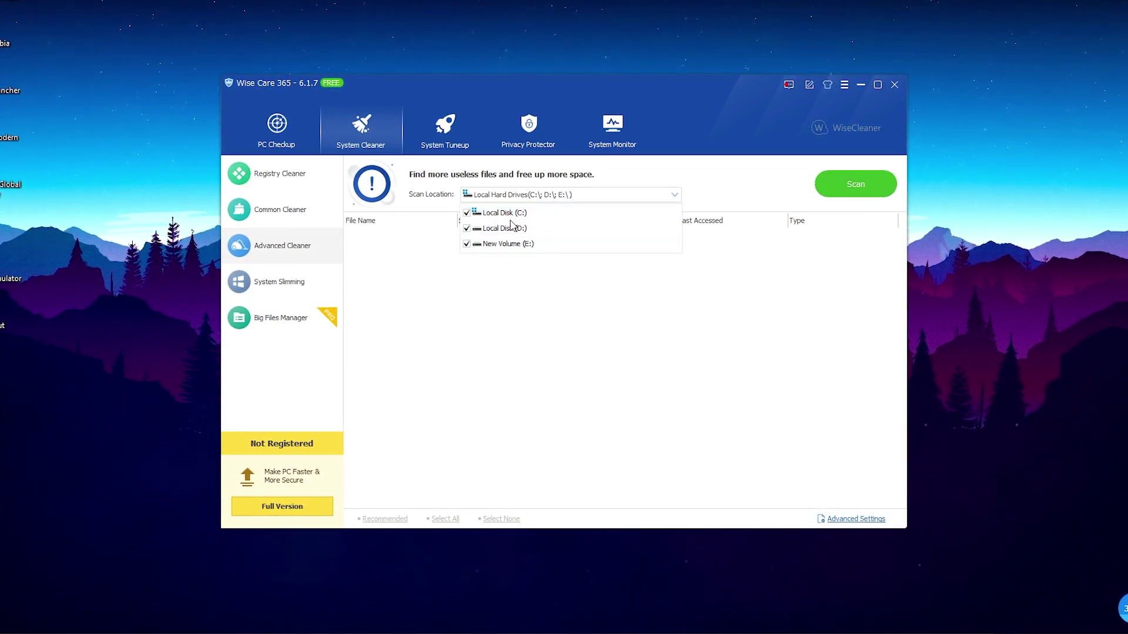
click(473, 294)
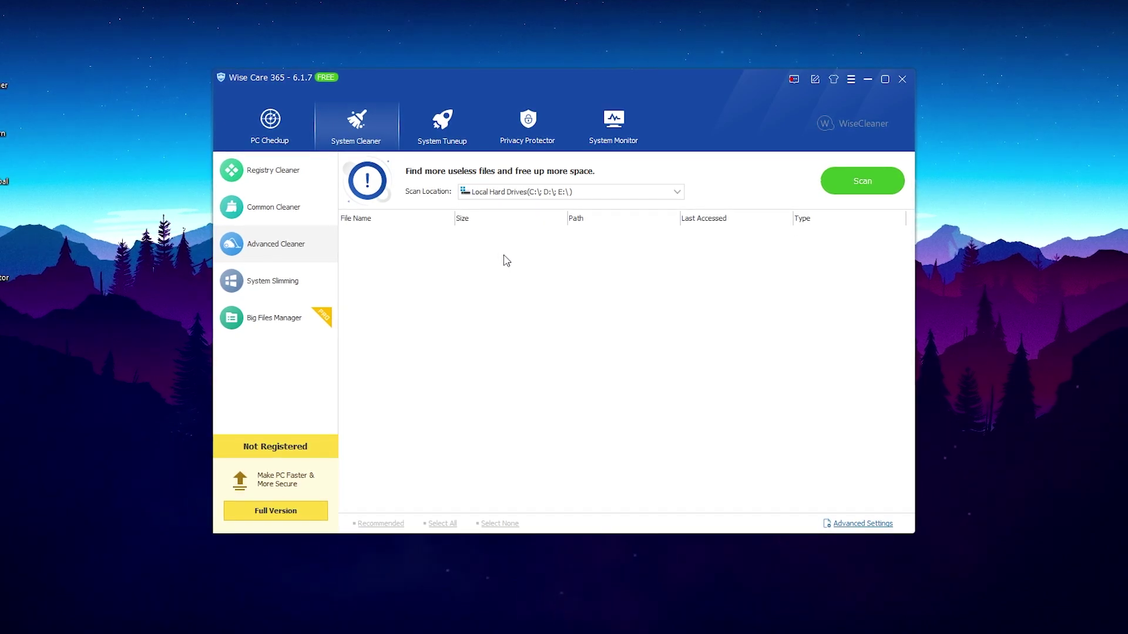
click(290, 143)
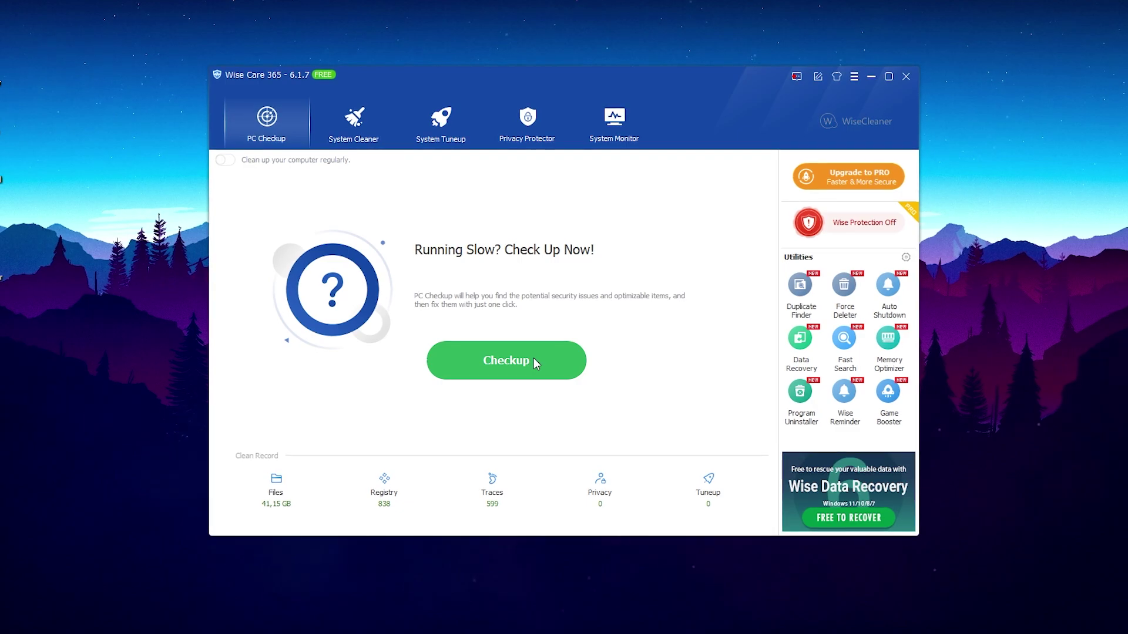
click(584, 353)
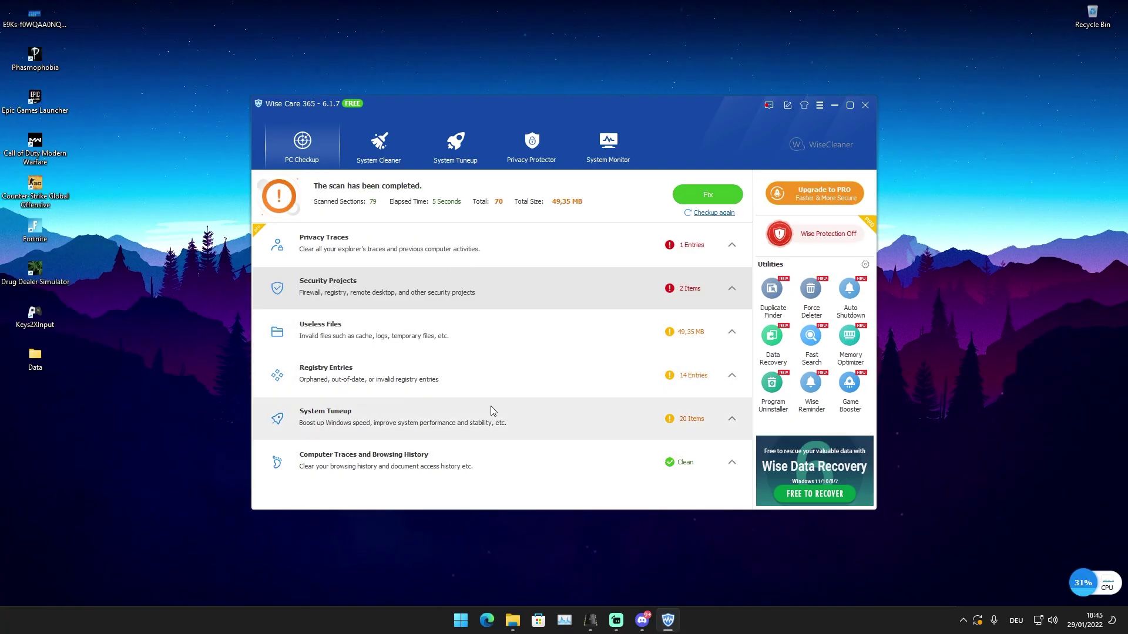
Fix the PC Checkup issues, resolving 58 items, and close Wise Care 365.
click(710, 195)
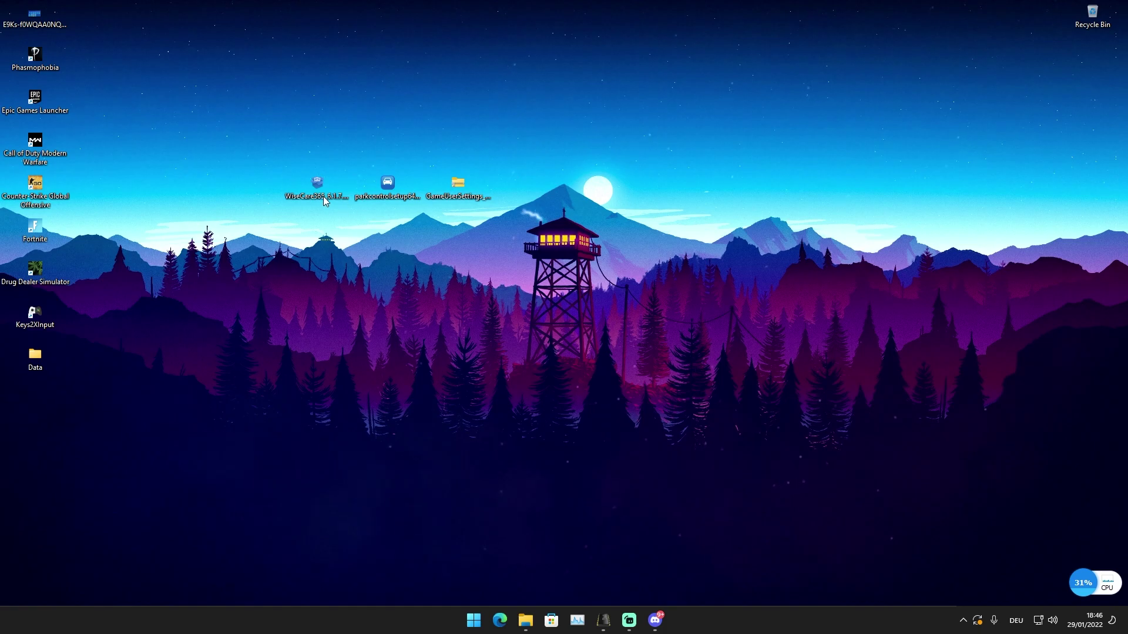
Open Control Panel's Programs list via 'con' search and scroll to Wise Care 365.
key(super)
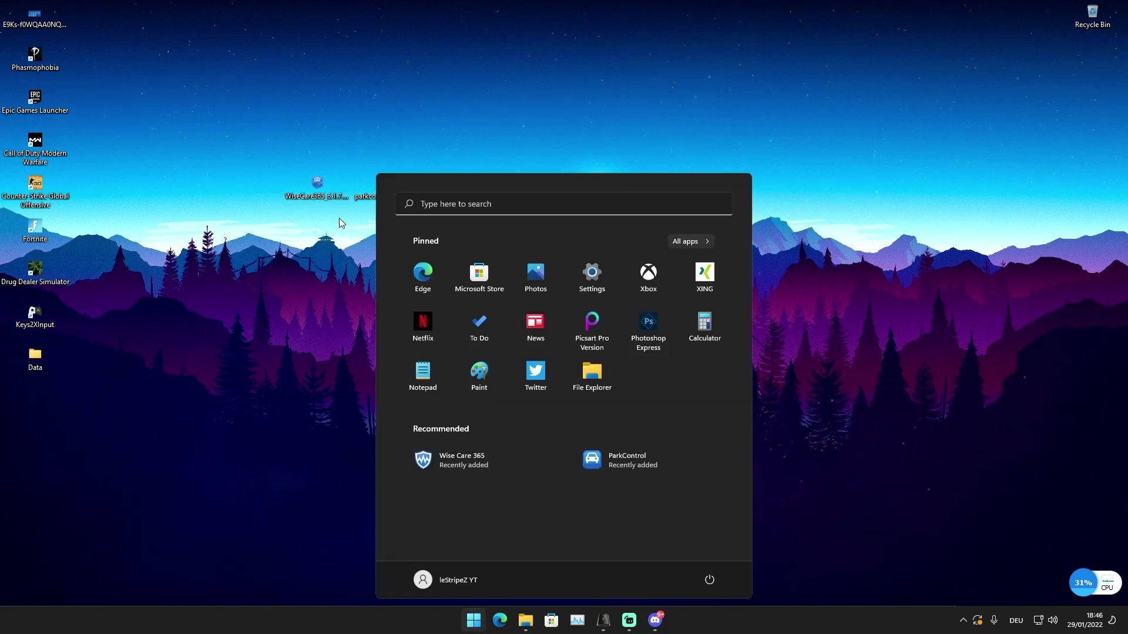
text(con)
key(Return)
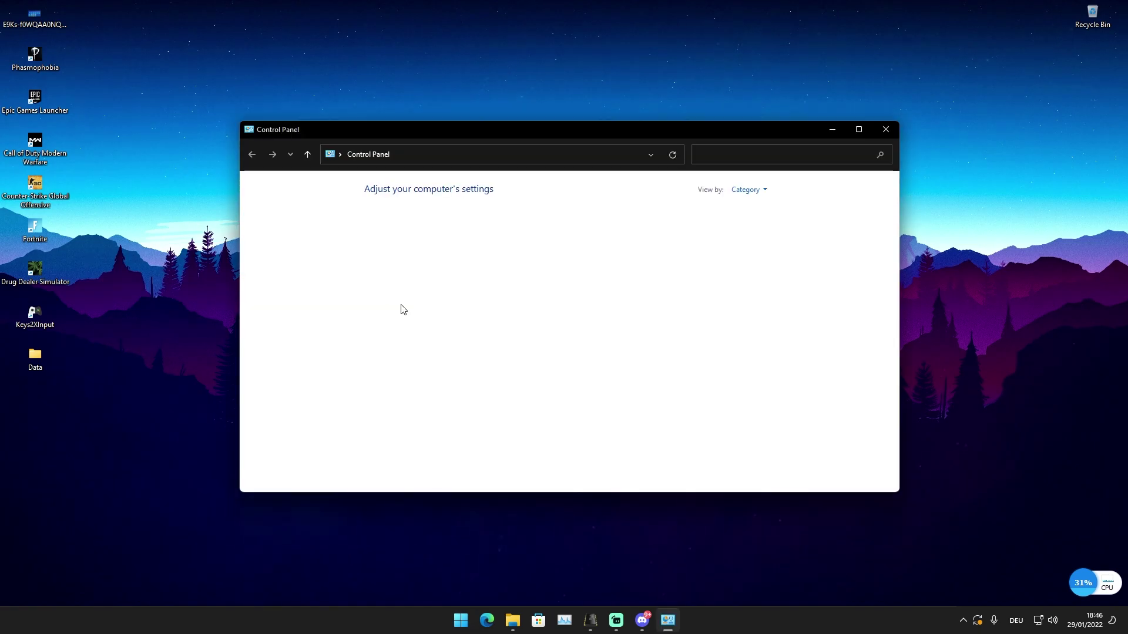
click(419, 338)
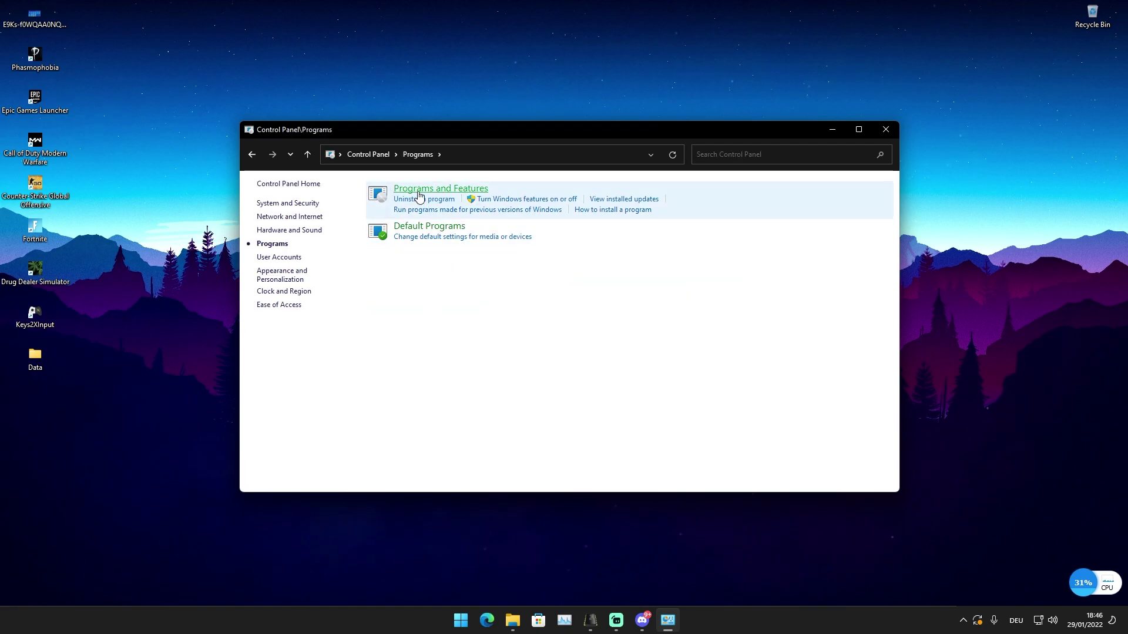
click(422, 198)
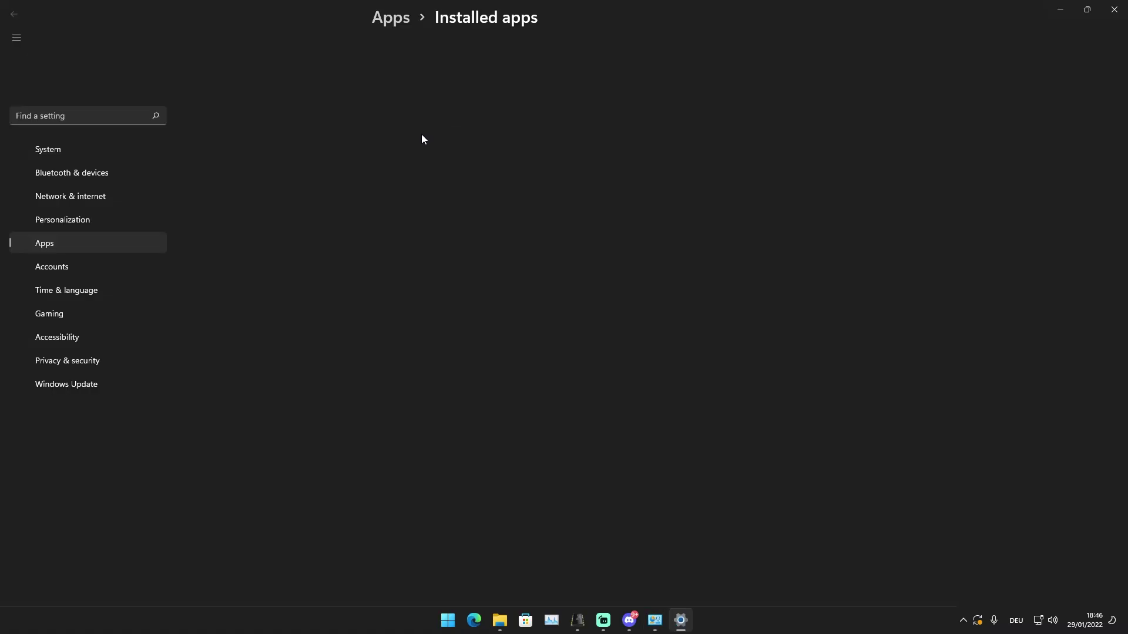
scroll(520, 253, down, 15)
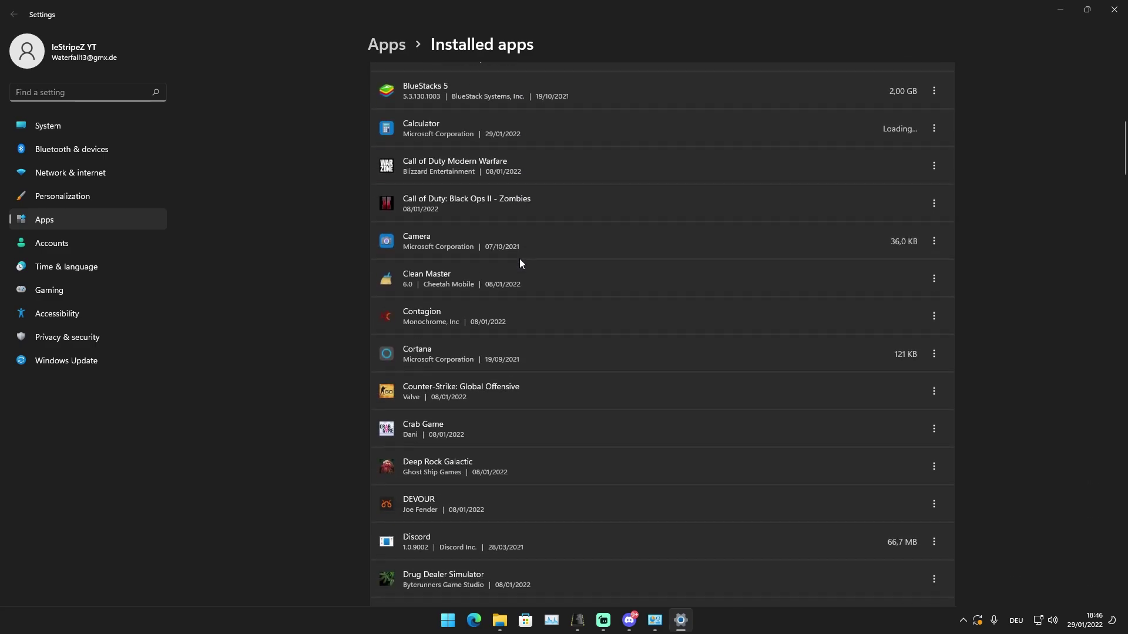
scroll(498, 285, down, 20)
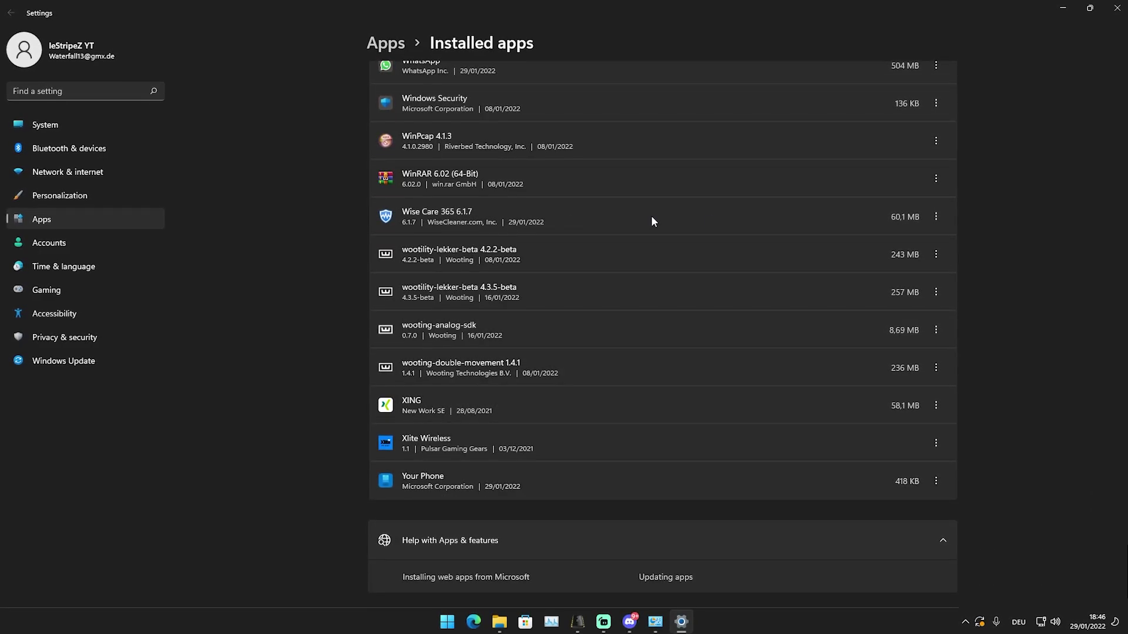
Uninstall Wise Care 365, dismiss the success message and feedback page, and close the window.
click(939, 217)
click(827, 257)
click(917, 283)
click(606, 351)
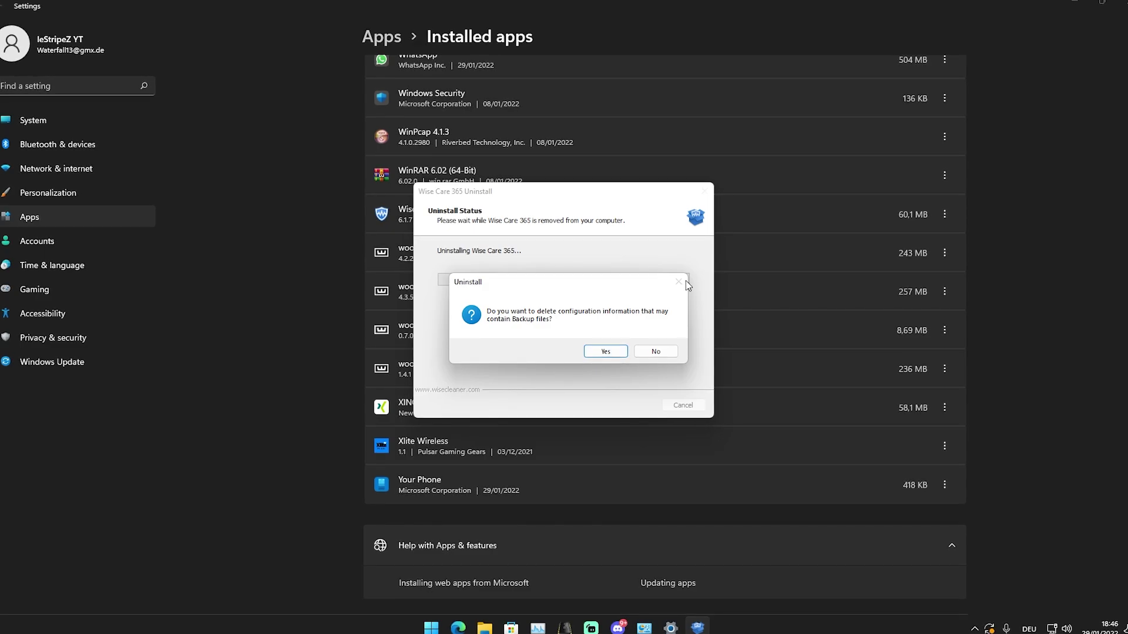
click(600, 353)
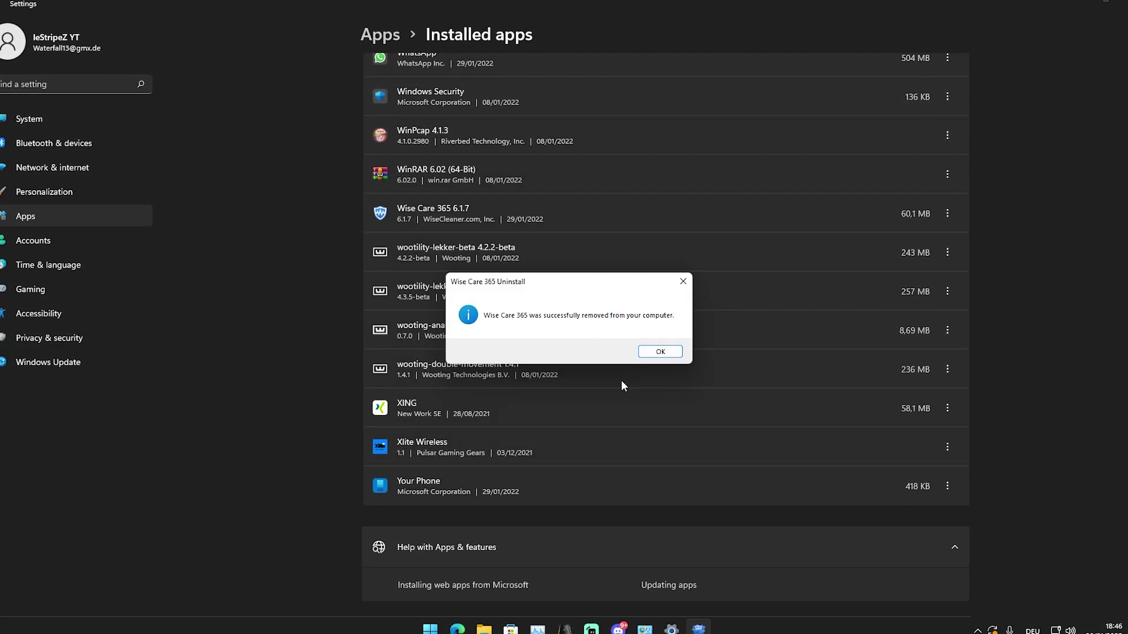
click(660, 351)
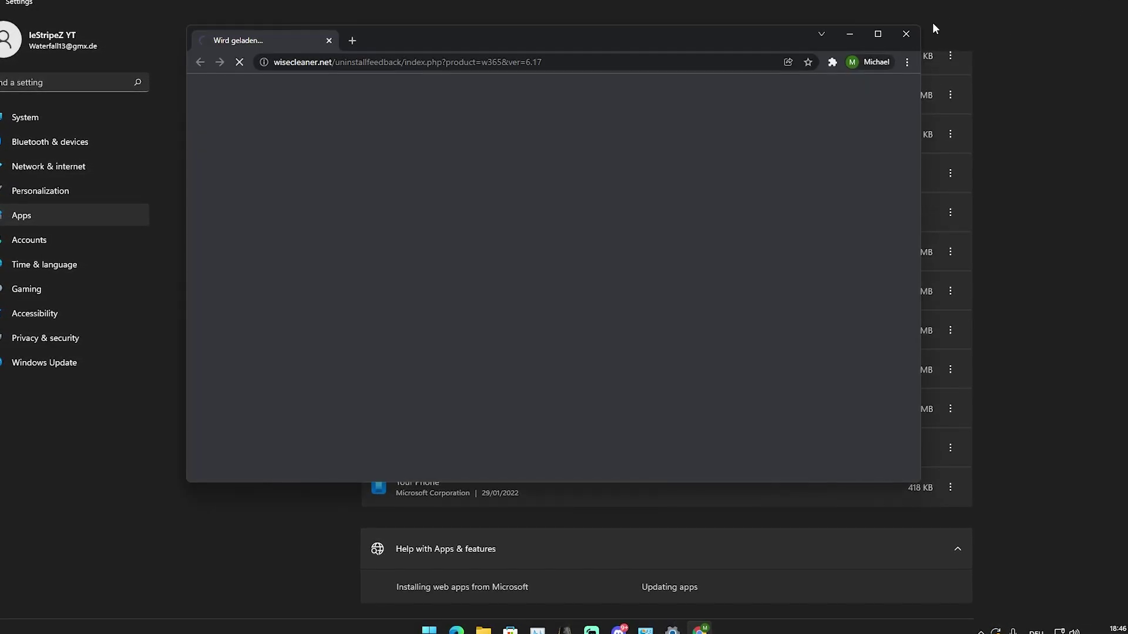
click(901, 36)
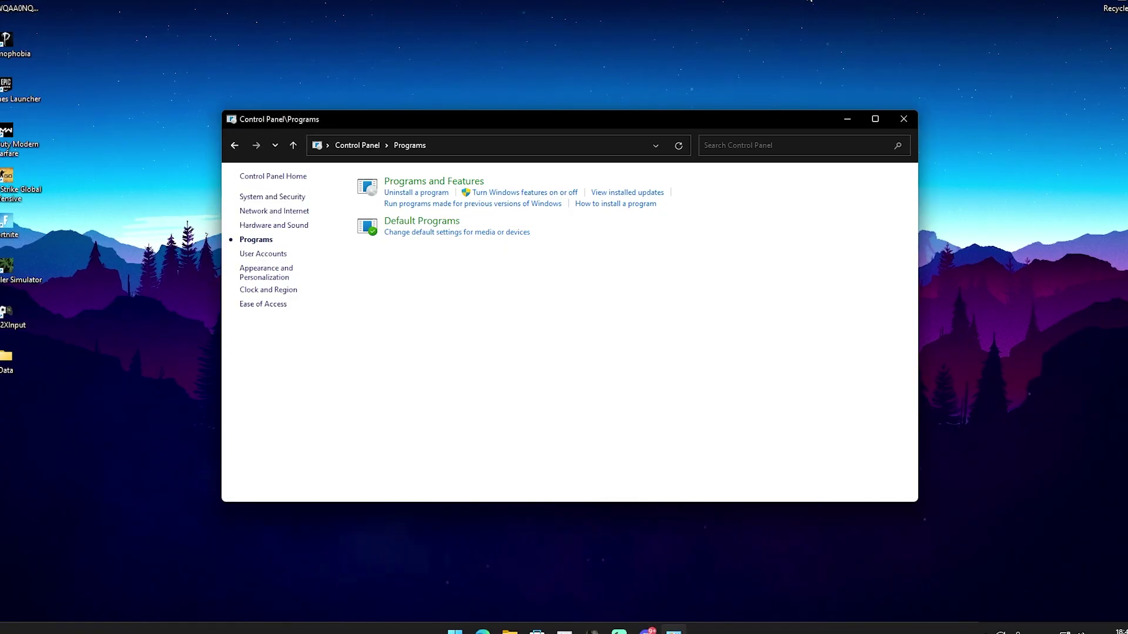
click(903, 118)
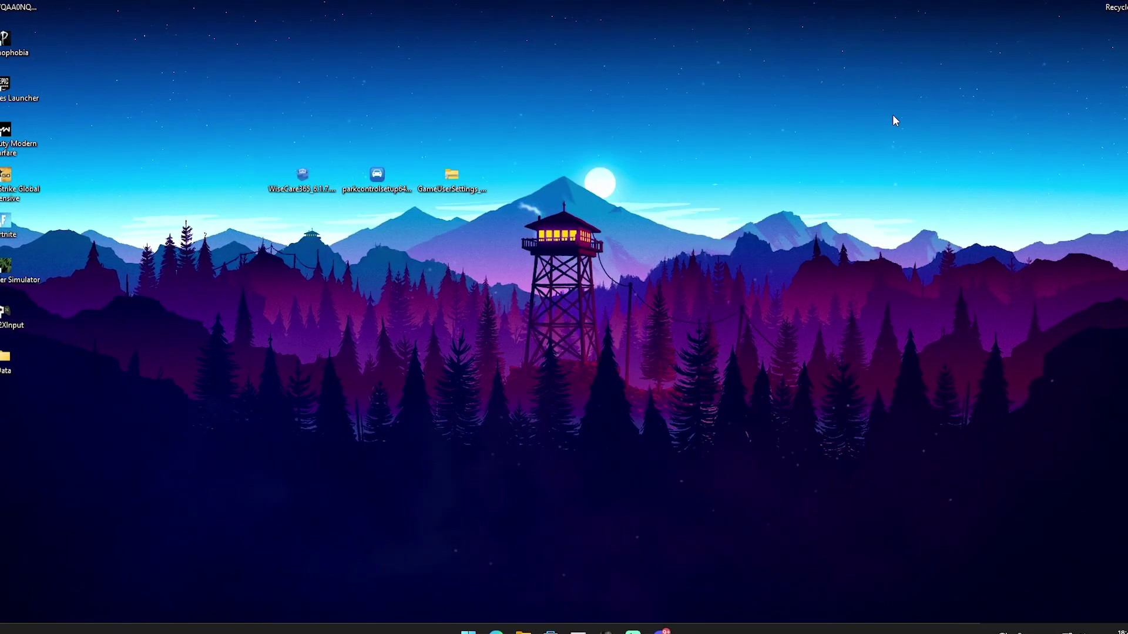
Delete the WiseCare365 installer from the desktop and launch the ParkControl setup file.
right_click(293, 186)
click(404, 198)
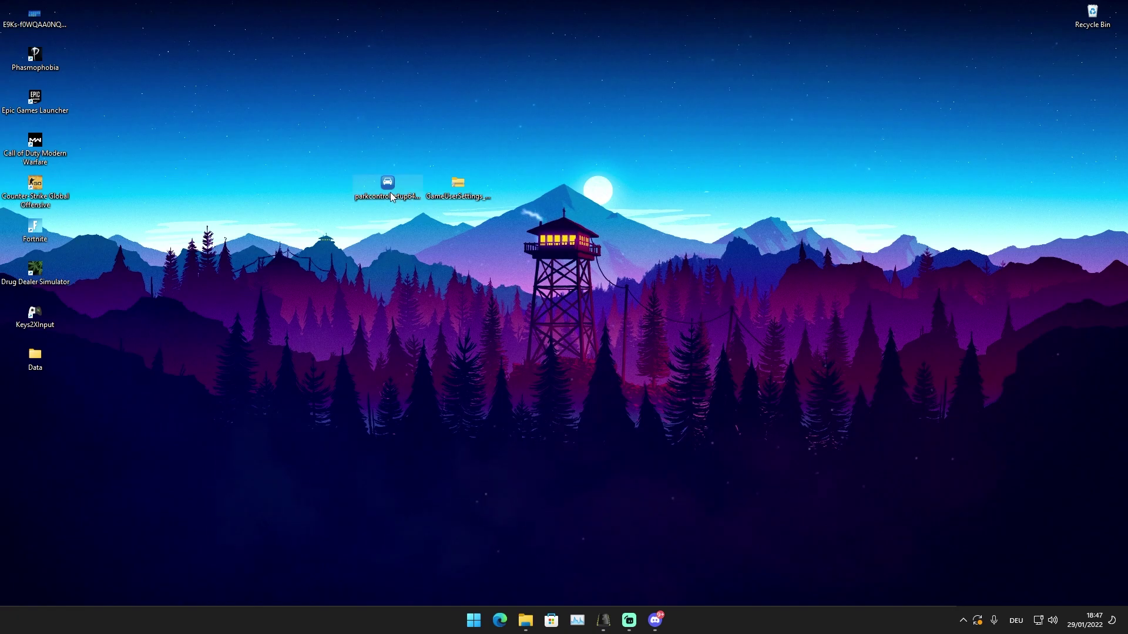
double_click(387, 187)
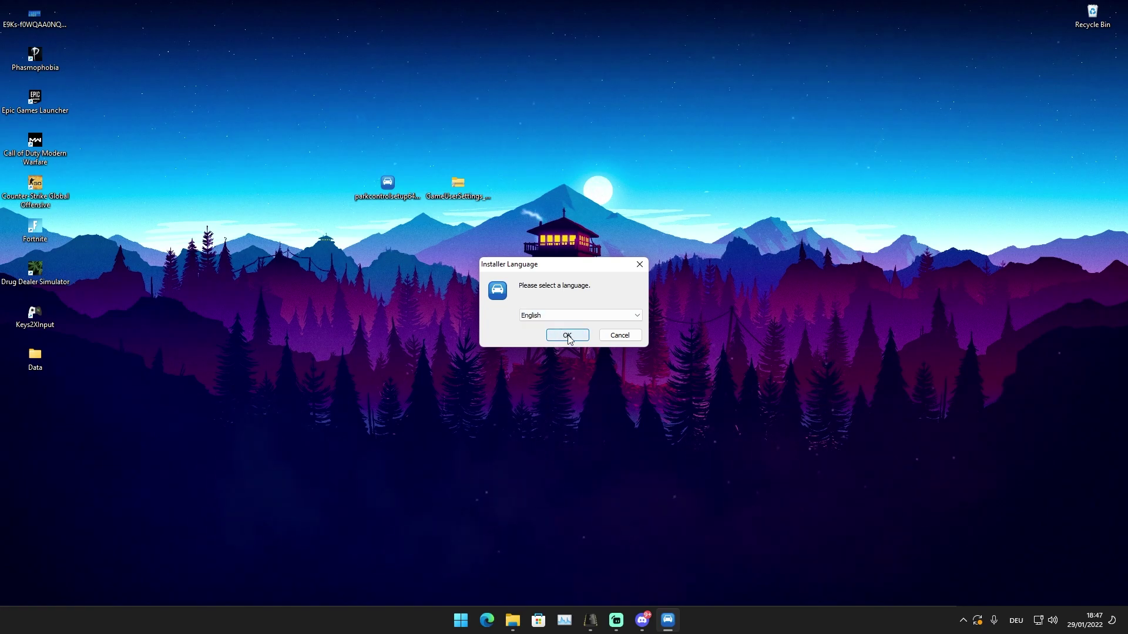
click(643, 270)
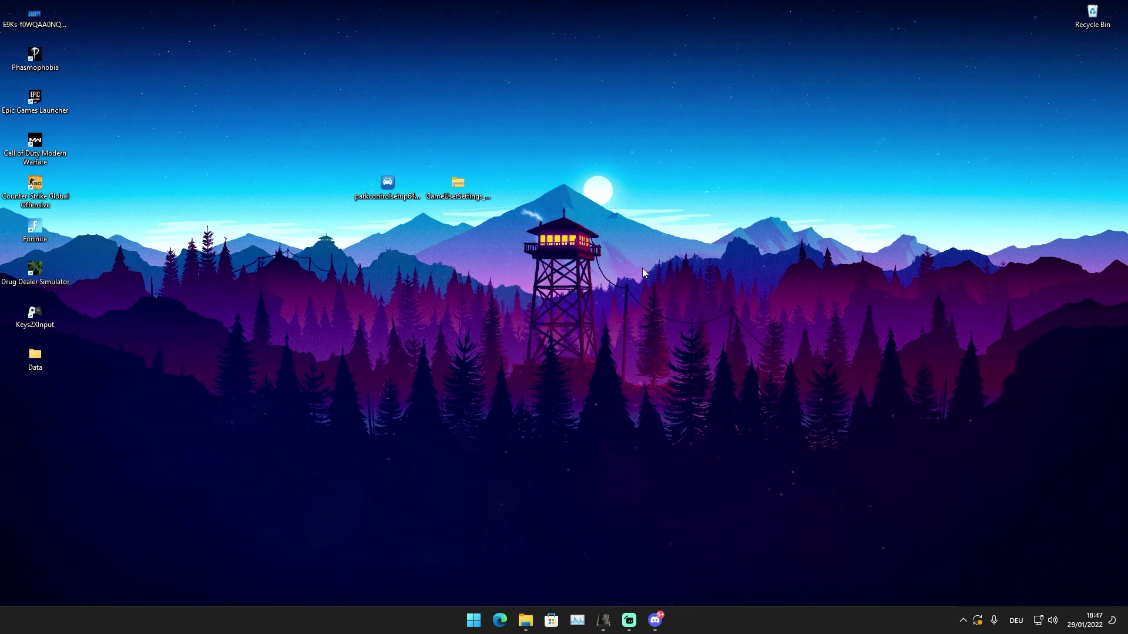
Launch ParkControl from a 'par' Start search and expand its power profile list.
key(super)
text(par)
click(425, 294)
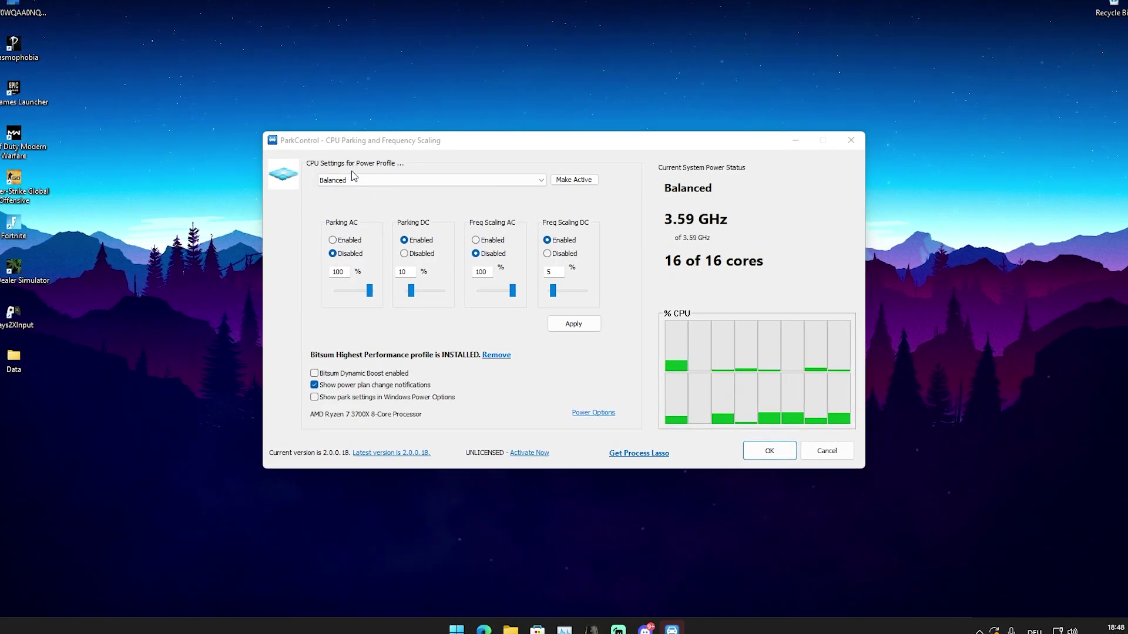
click(376, 182)
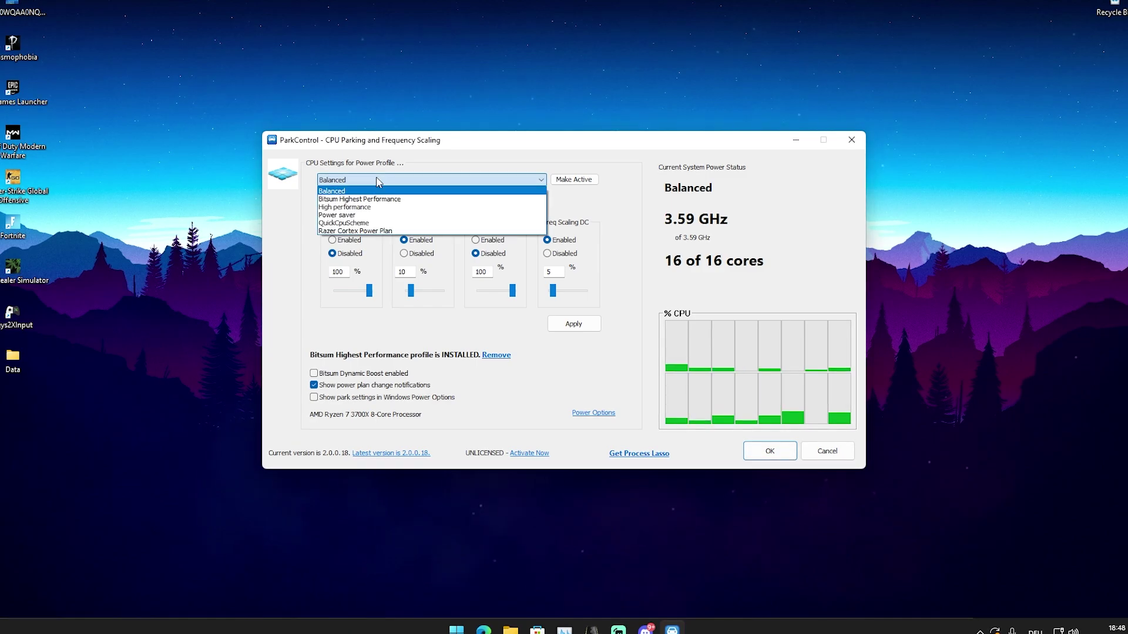
Apply the Bitsum Highest Performance profile in ParkControl and open Windows Power Options.
click(335, 198)
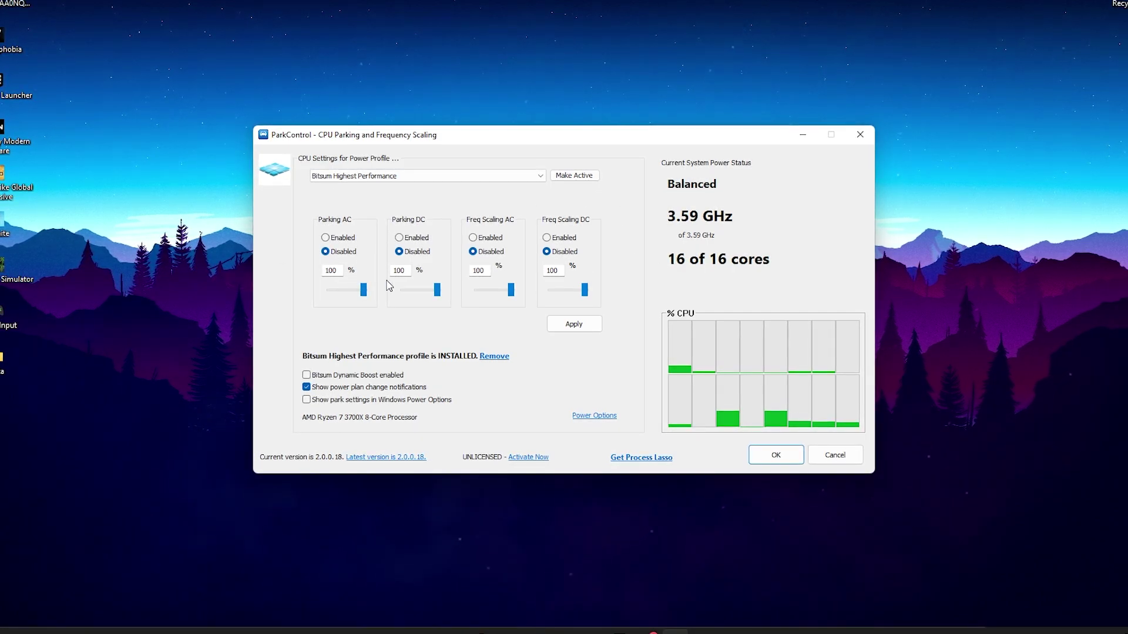
click(586, 328)
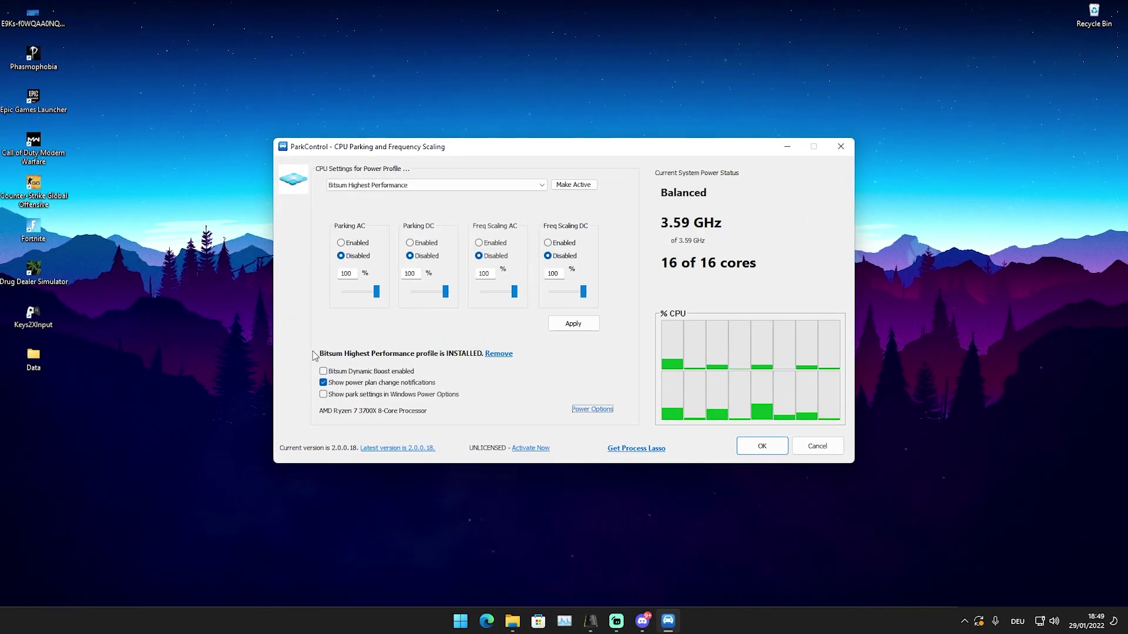
click(586, 412)
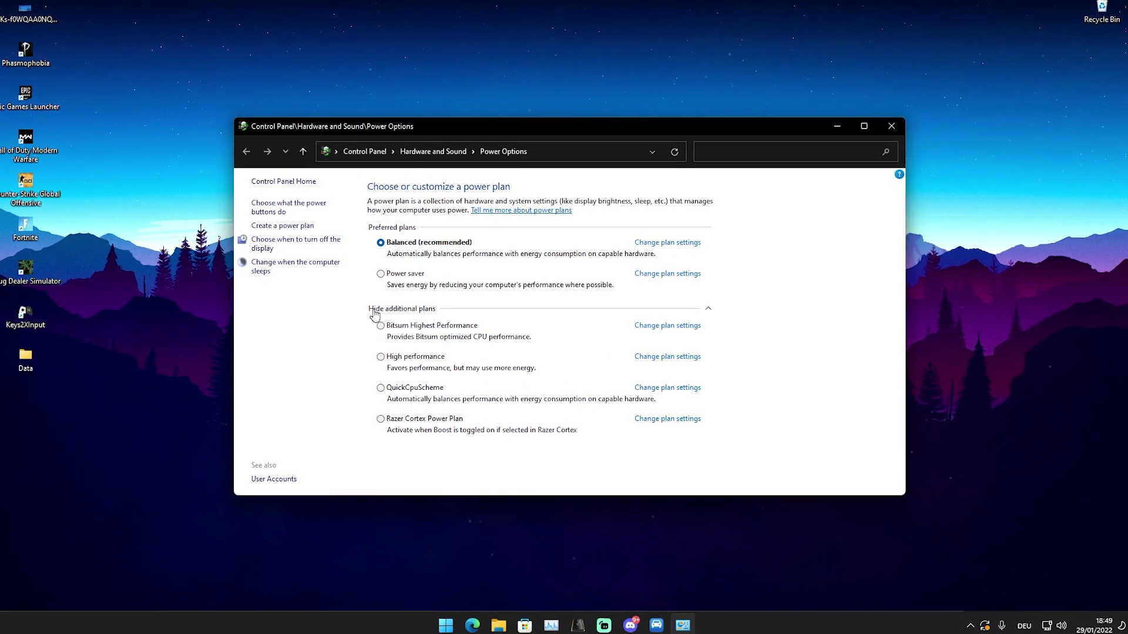
Select Bitsum Highest Performance under additional plans as the active plan and close Power Options.
click(699, 312)
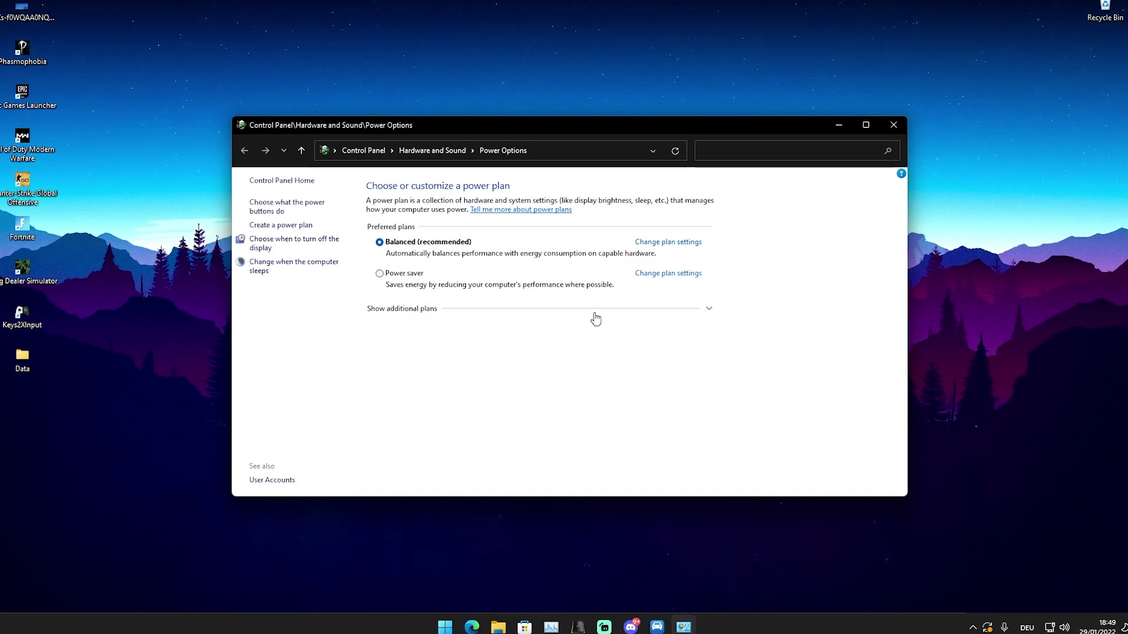
click(711, 316)
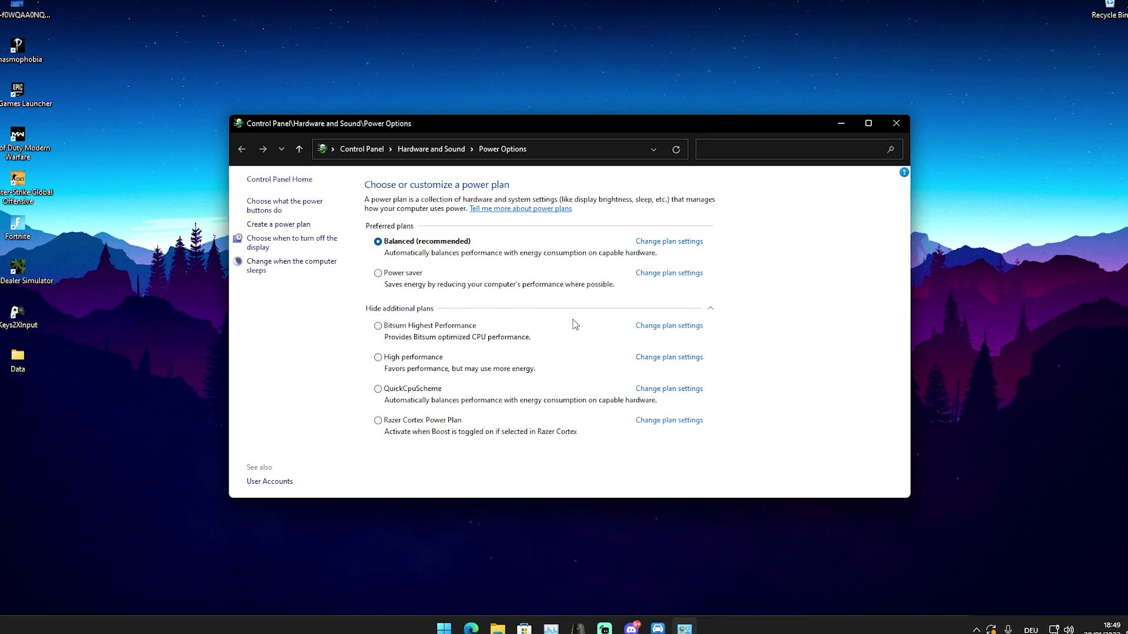
click(379, 328)
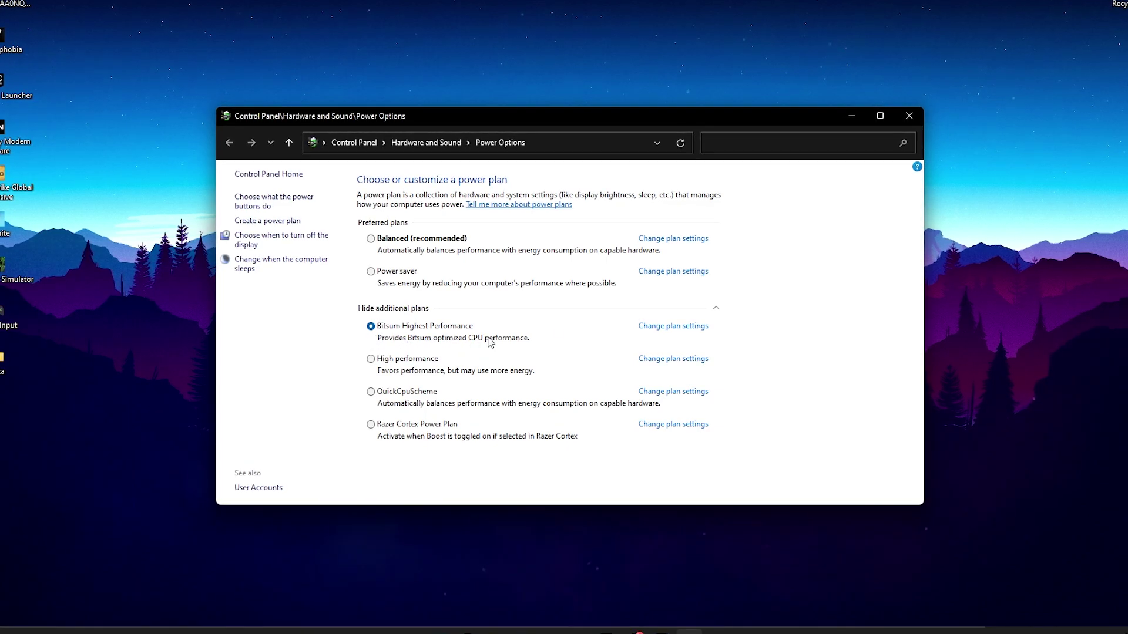
click(916, 117)
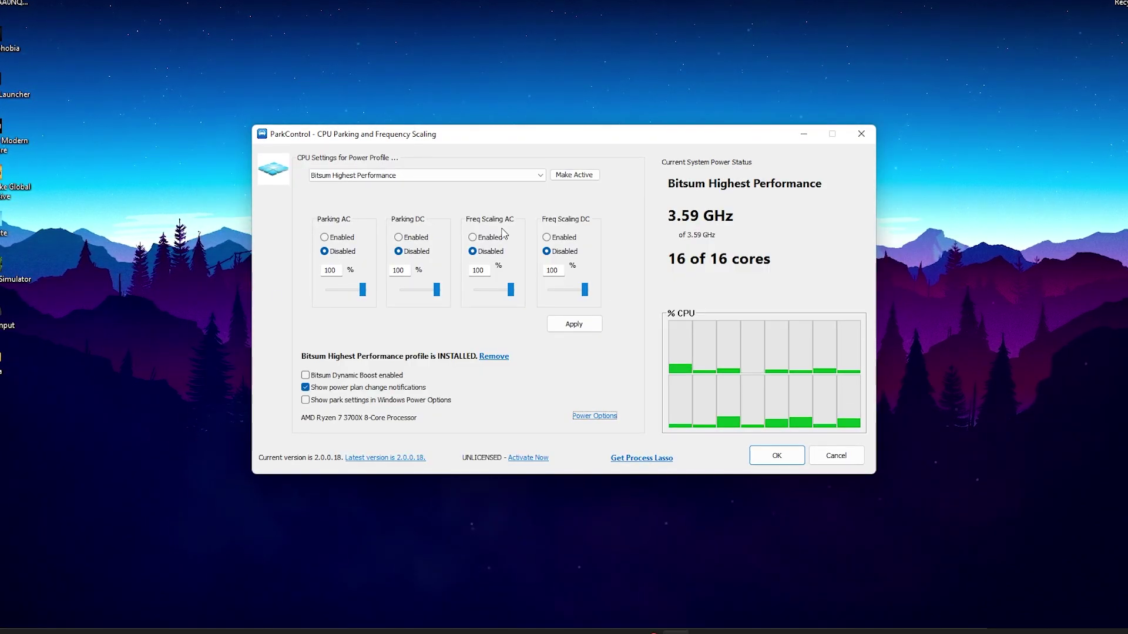
Close ParkControl, delete the parkcontrolsetup file from the desktop, and open GameUserSettings_laptop.zip.
click(778, 456)
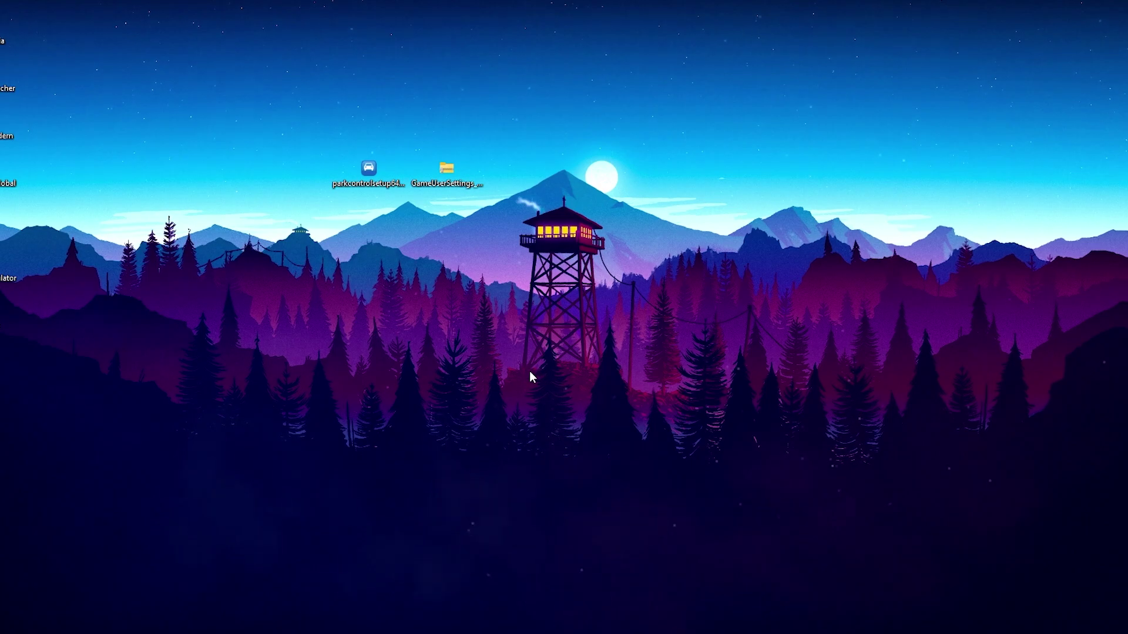
right_click(372, 178)
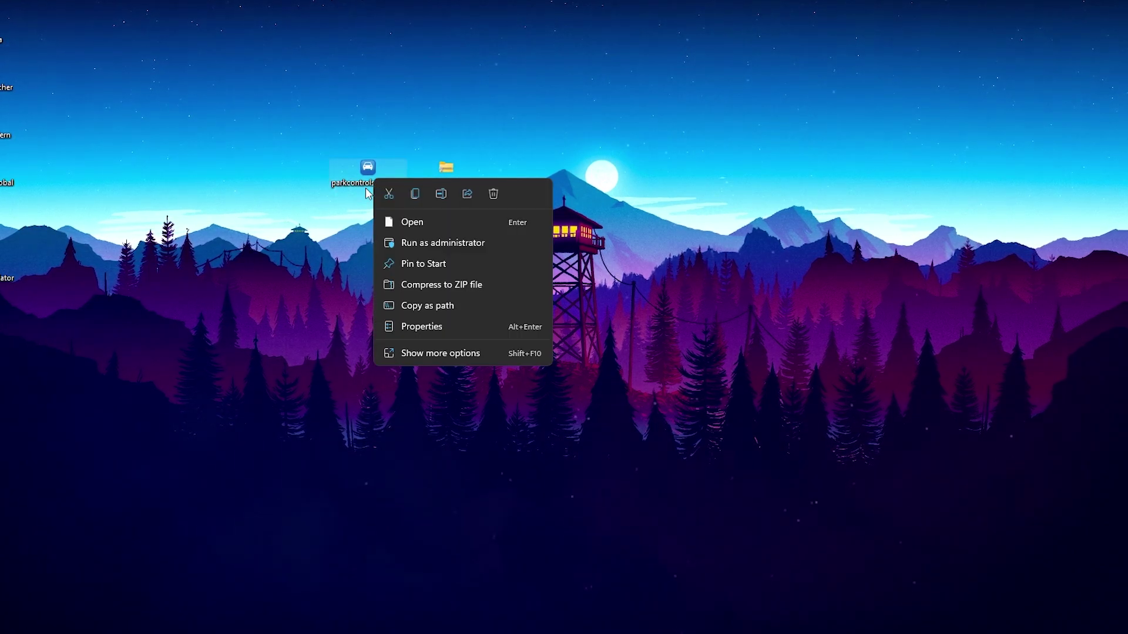
click(494, 192)
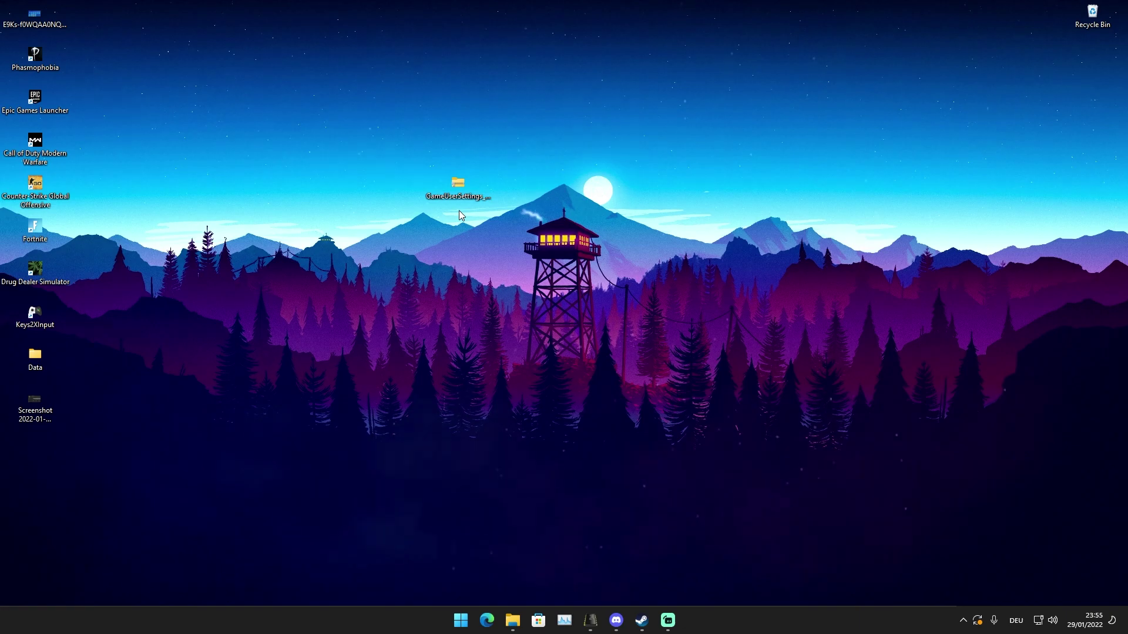
double_click(458, 189)
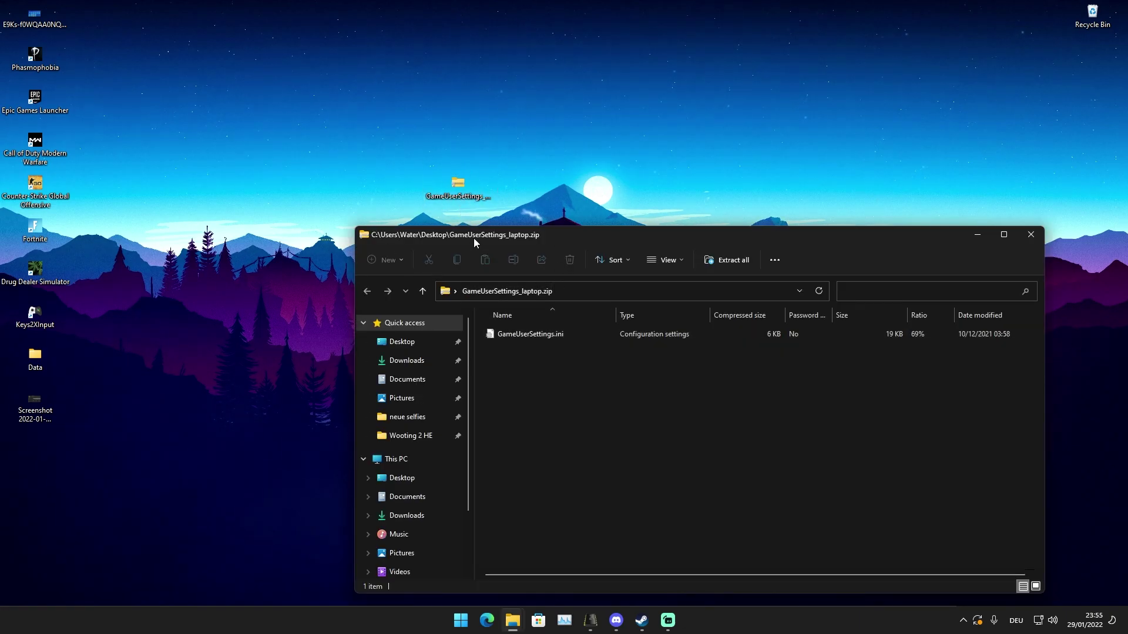
Extract GameUserSettings.ini from the zip onto the desktop beside the zip and open it in Notepad.
drag(520, 335, 612, 198)
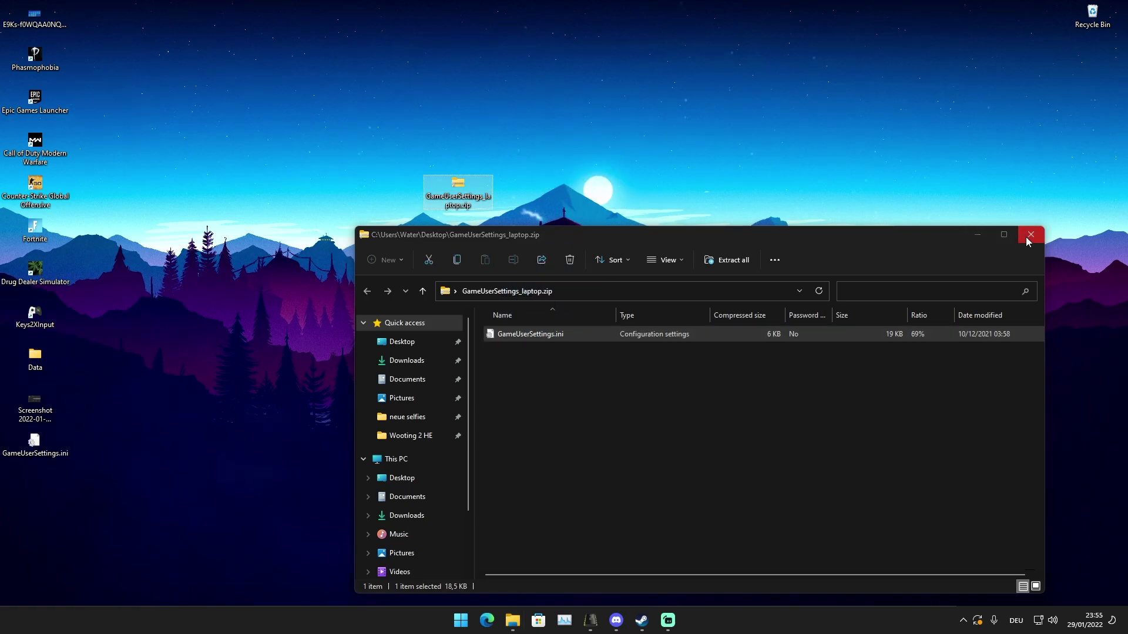
click(1029, 238)
drag(35, 442, 527, 192)
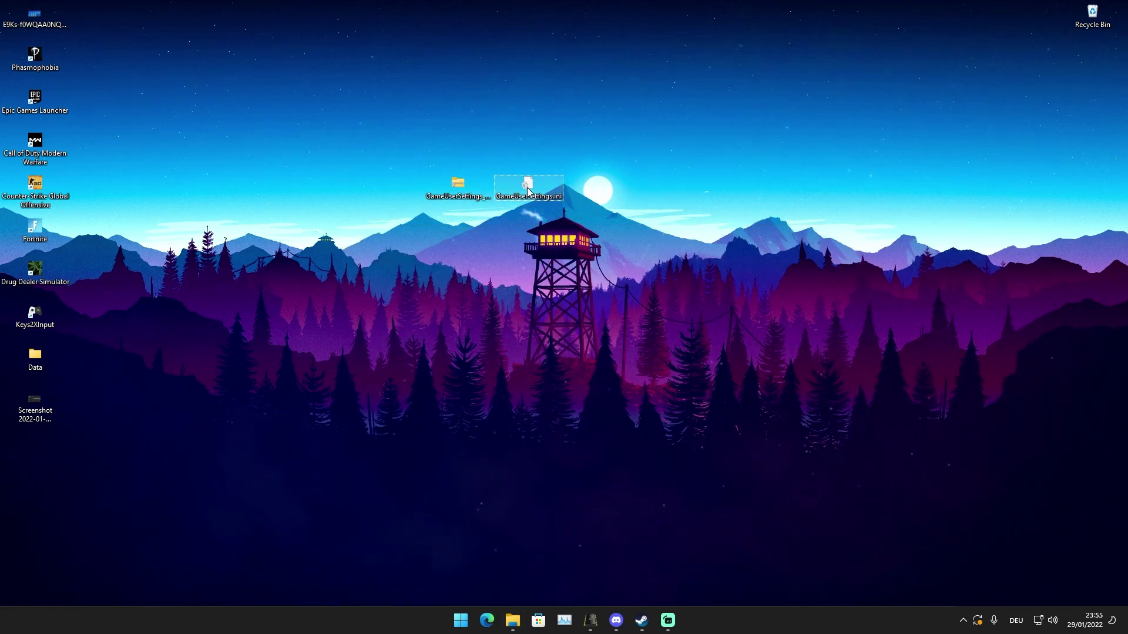
double_click(528, 187)
scroll(482, 254, down, 15)
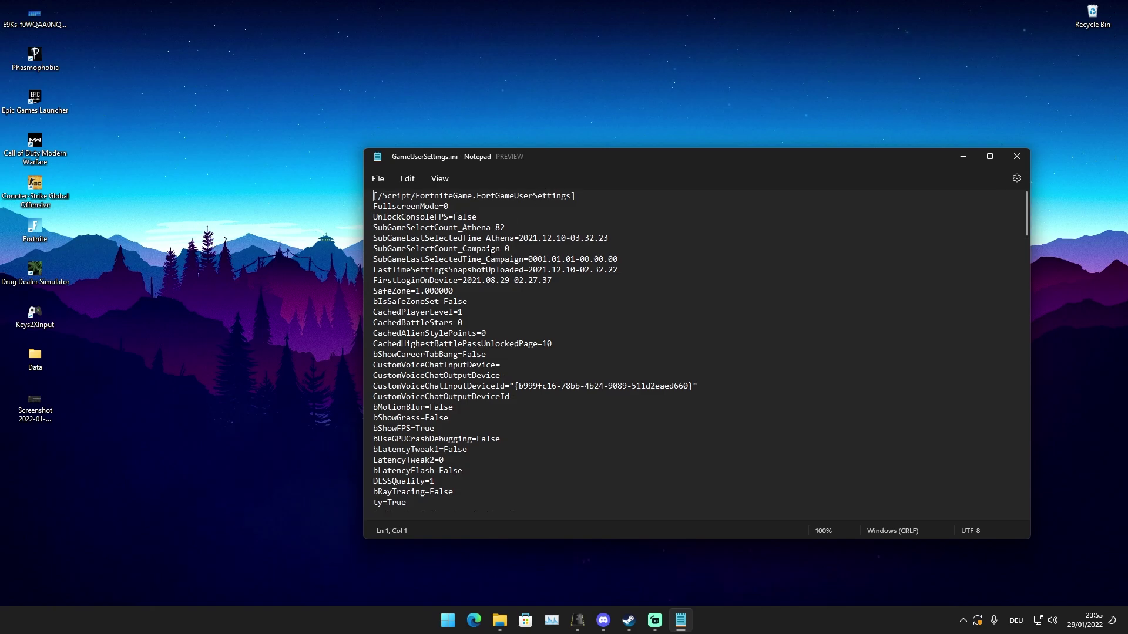
Scroll down and select the ResolutionSizeX=1280 and ResolutionSizeY=768 lines, then close Notepad.
scroll(481, 254, down, 20)
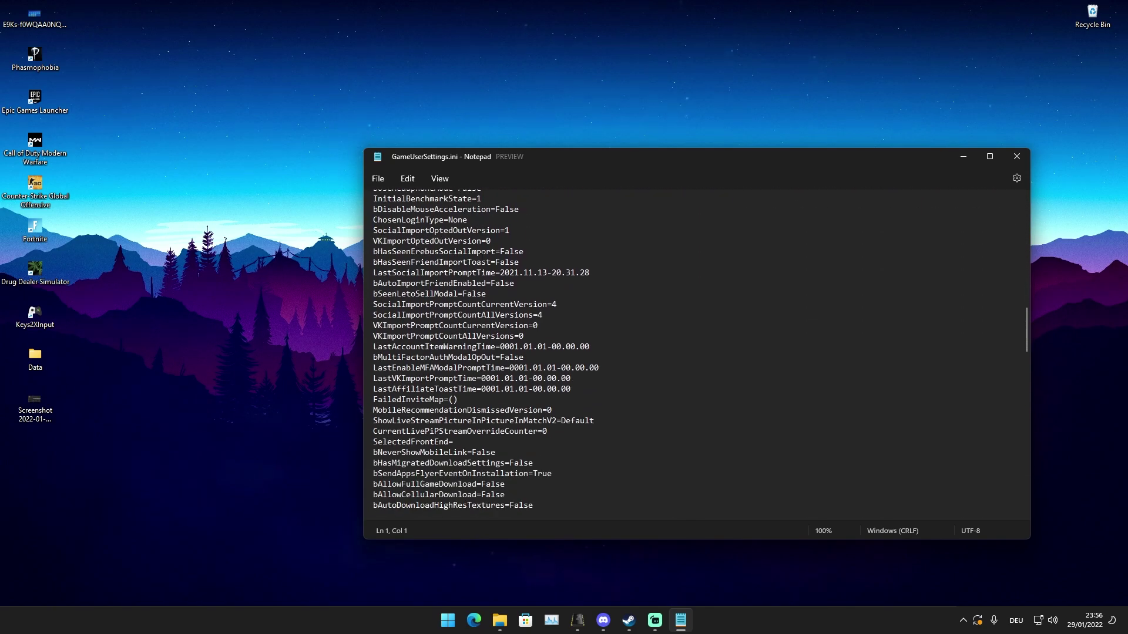
scroll(472, 306, down, 4)
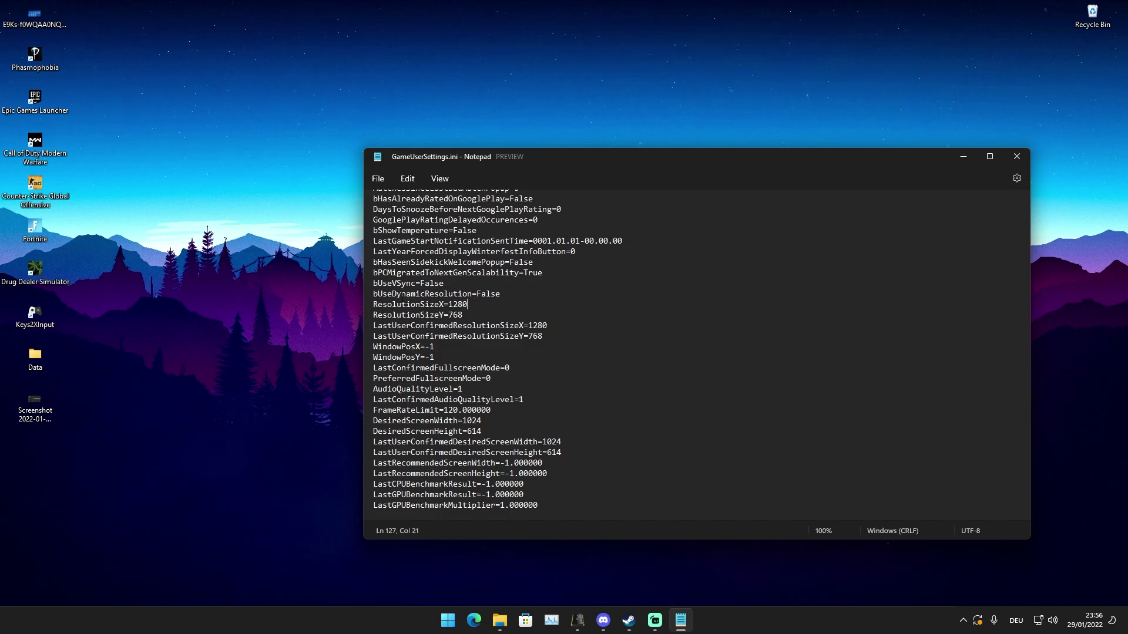
drag(463, 315, 374, 304)
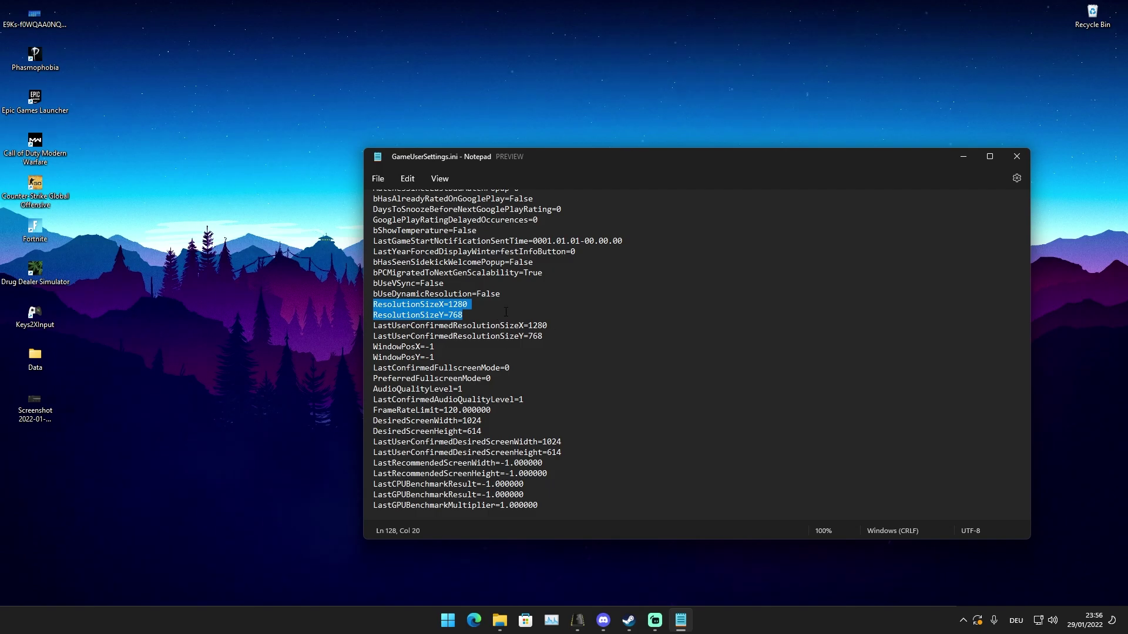
click(1017, 158)
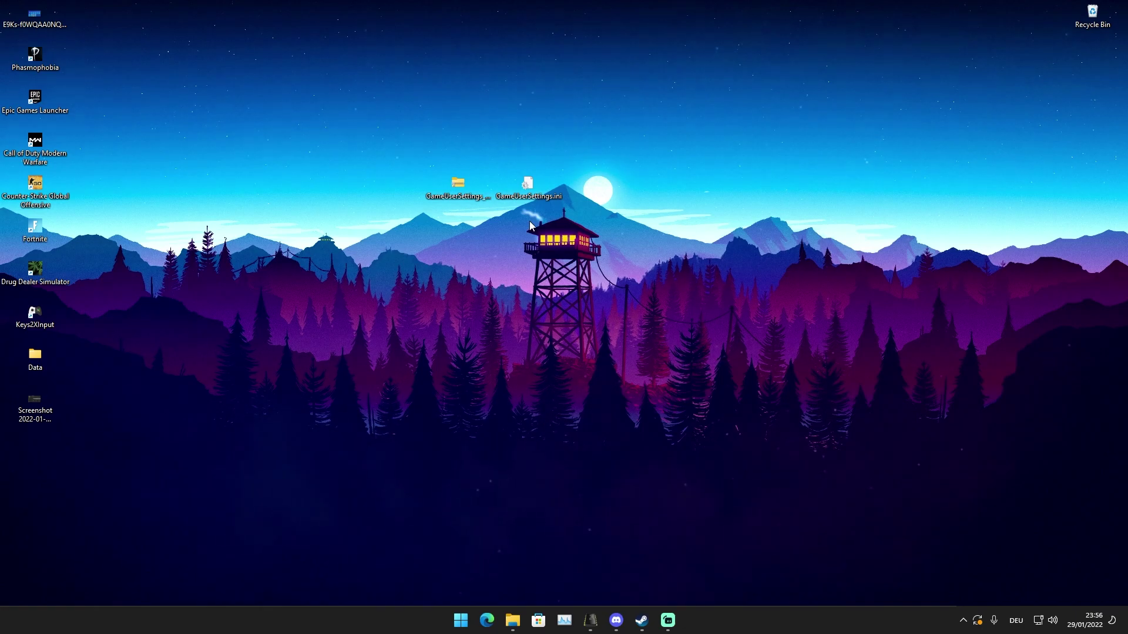
Search %appdata% and navigate to Local > FortniteGame > Saved > Config > WindowsClient.
key(super)
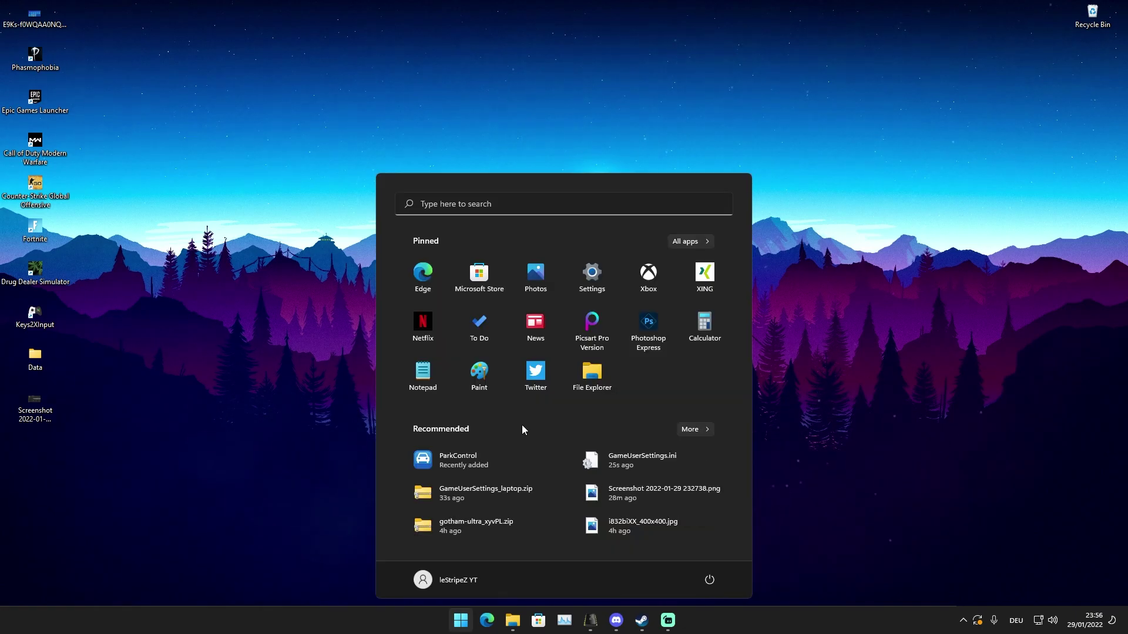
text(%appdata%)
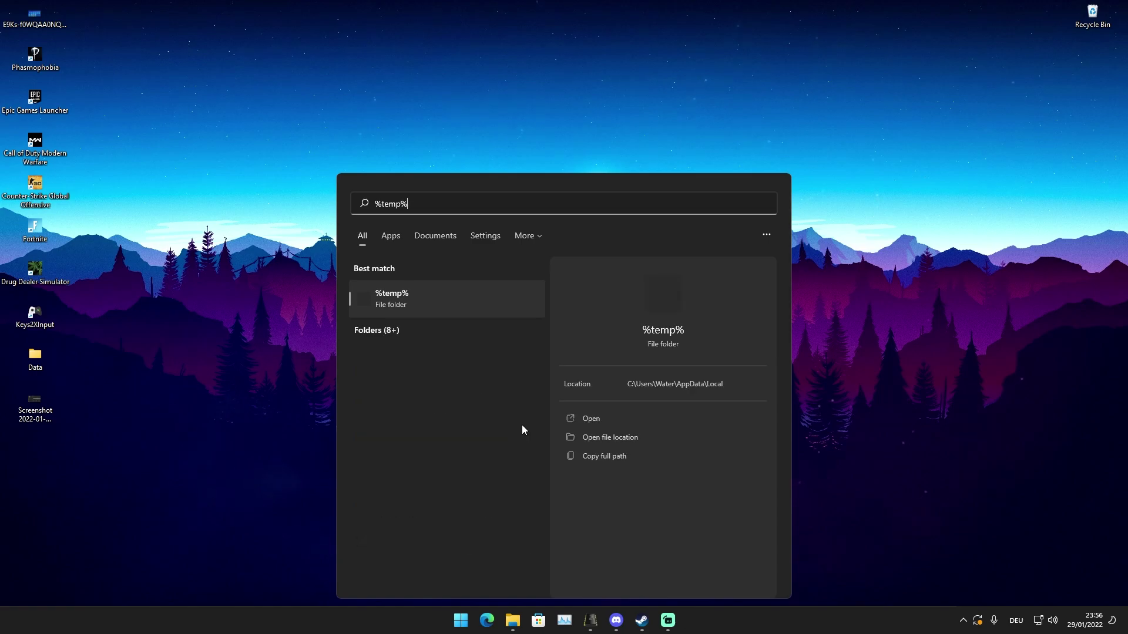
click(392, 287)
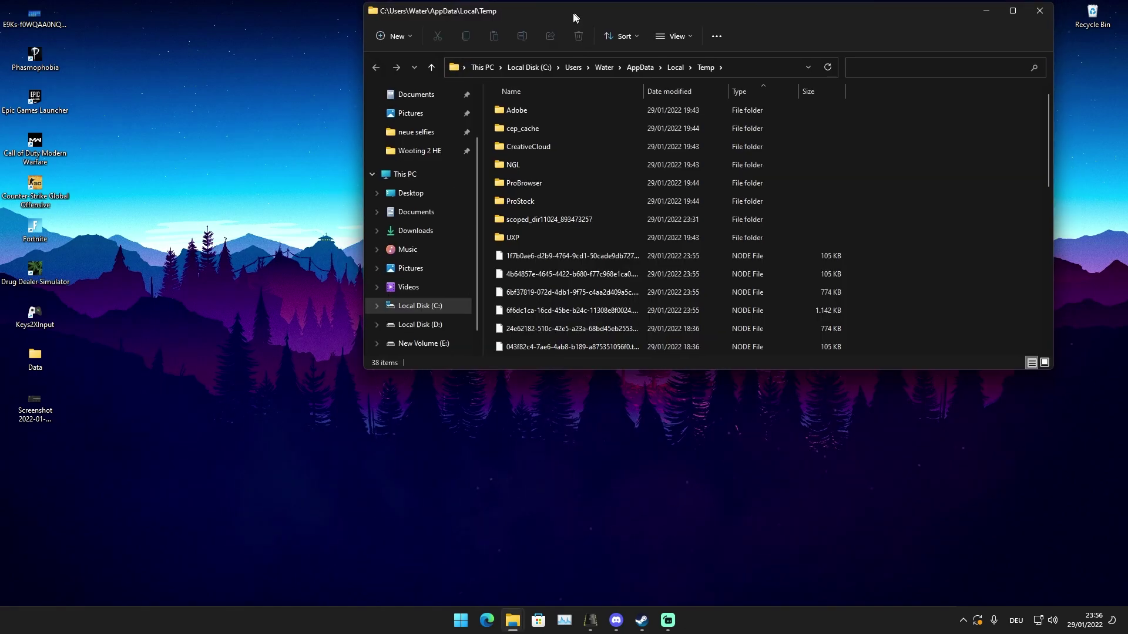
drag(578, 10, 434, 109)
click(539, 164)
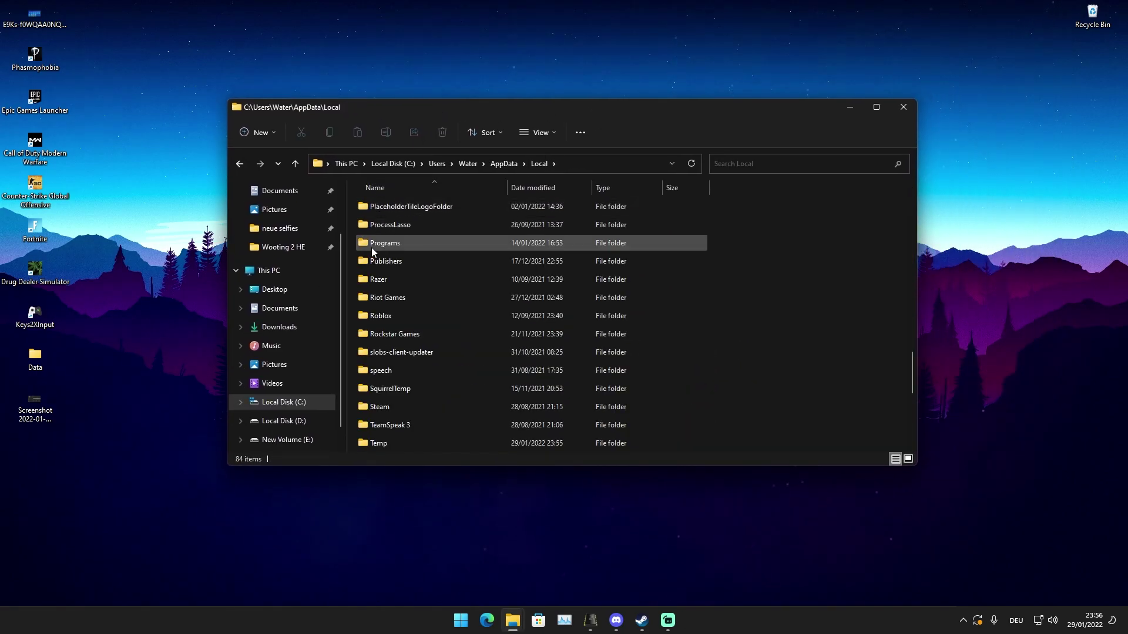
key(f)
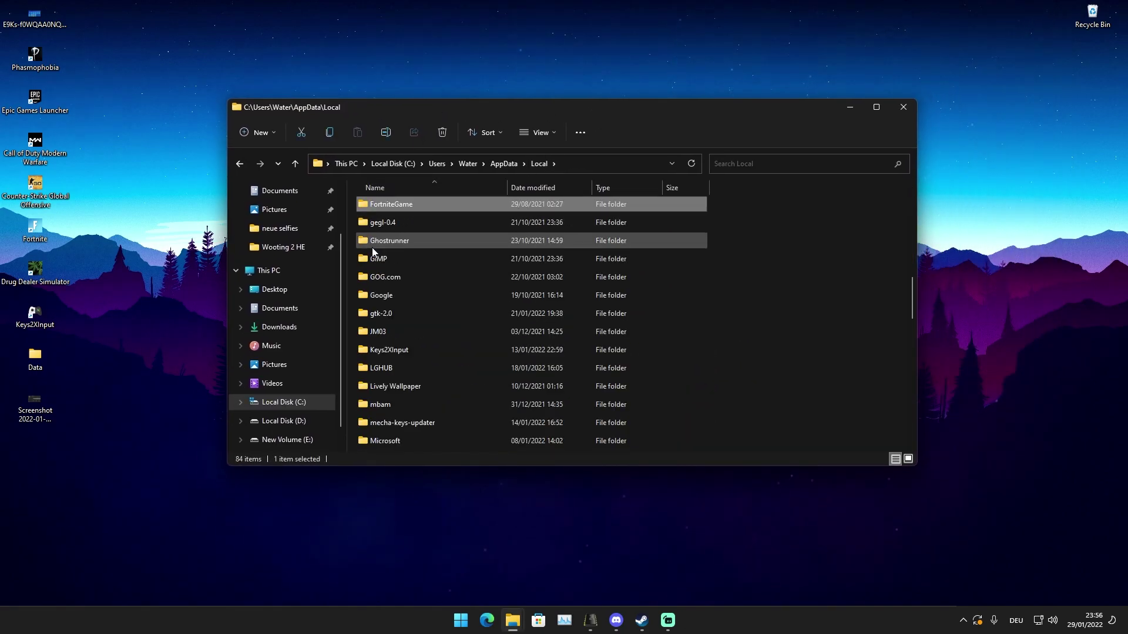
double_click(393, 205)
double_click(385, 208)
double_click(384, 228)
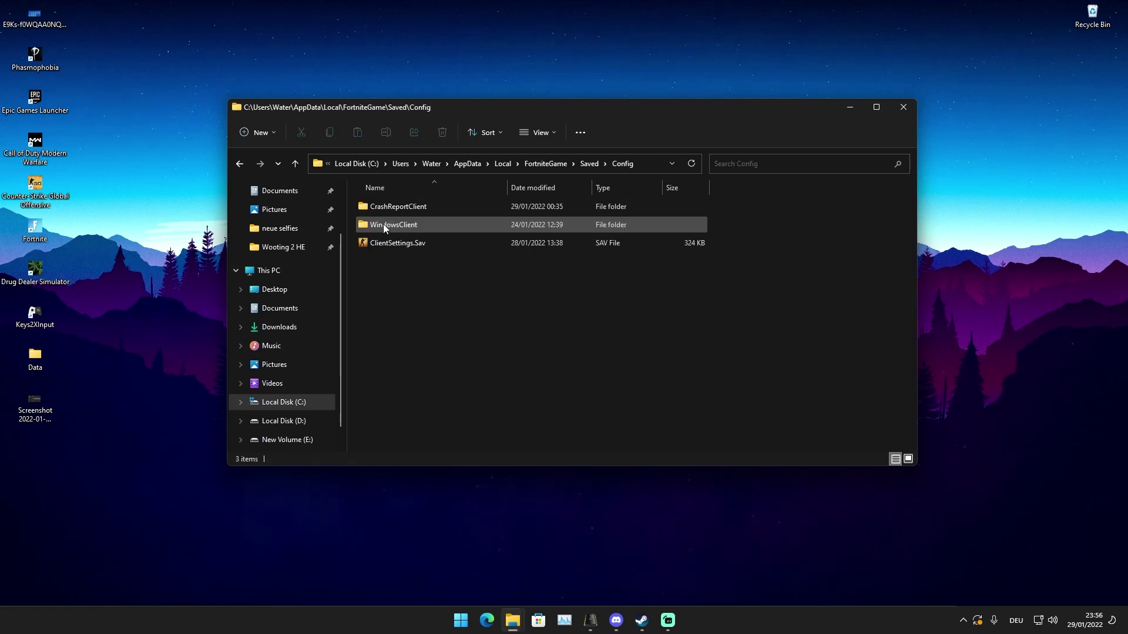
double_click(382, 224)
drag(432, 118, 796, 165)
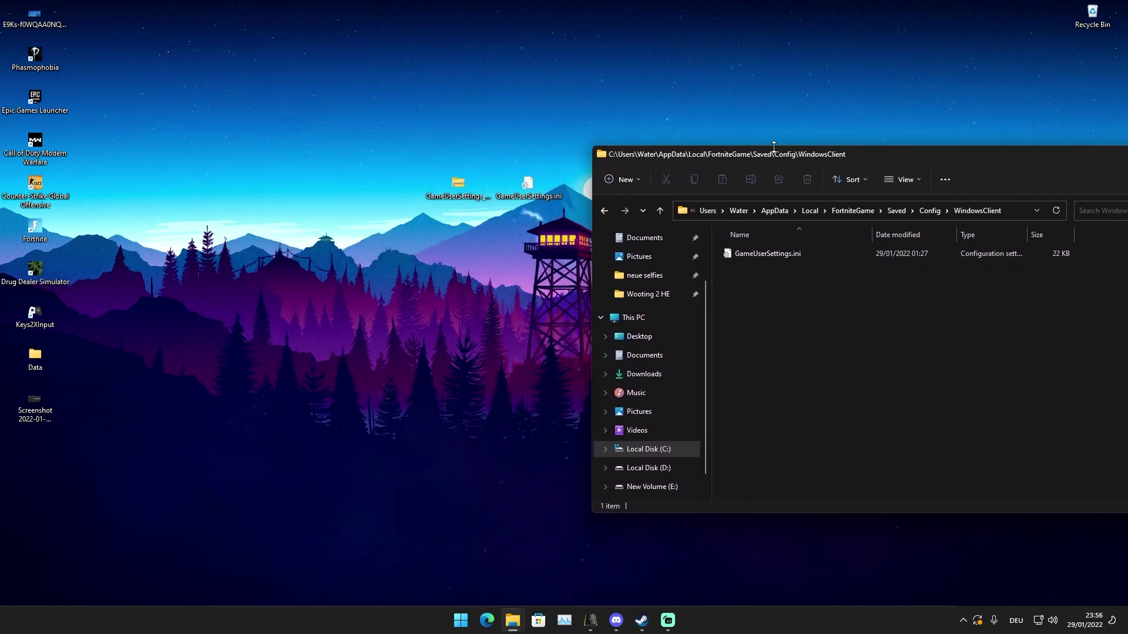
Back up the original GameUserSettings.ini as a desktop zip, delete it, and move in the edited copy.
right_click(756, 256)
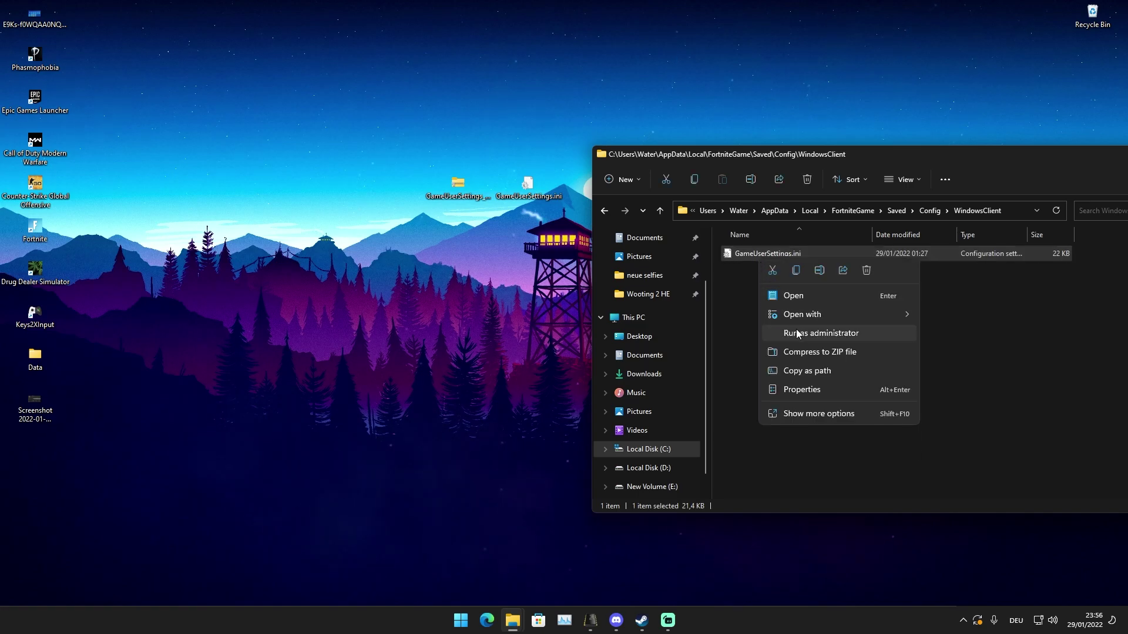
click(795, 351)
drag(791, 271, 273, 136)
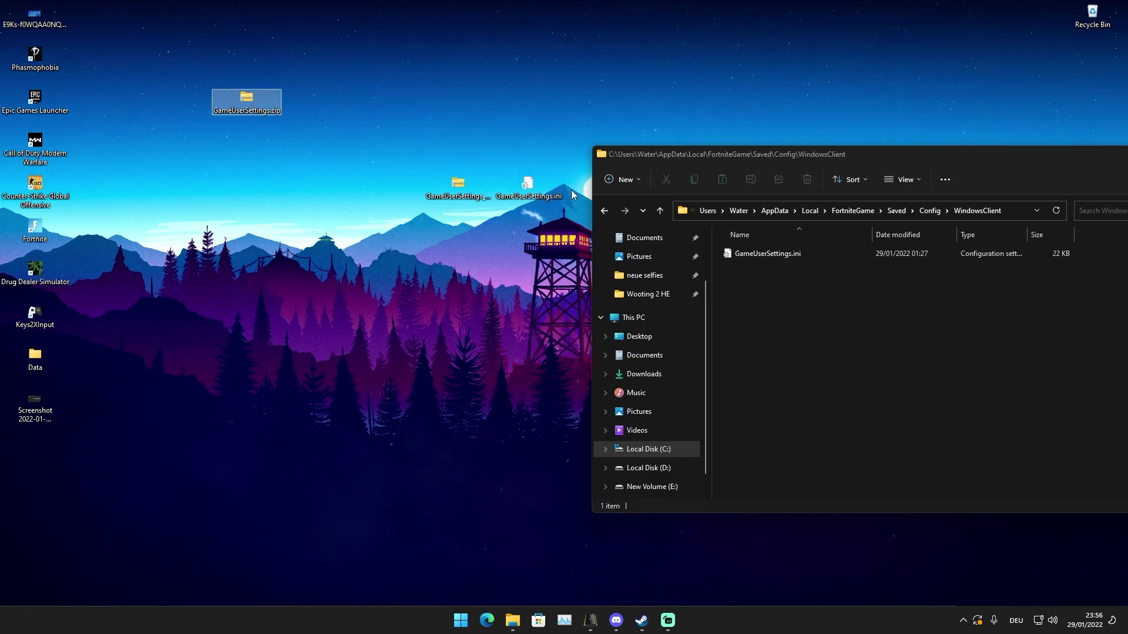
right_click(769, 253)
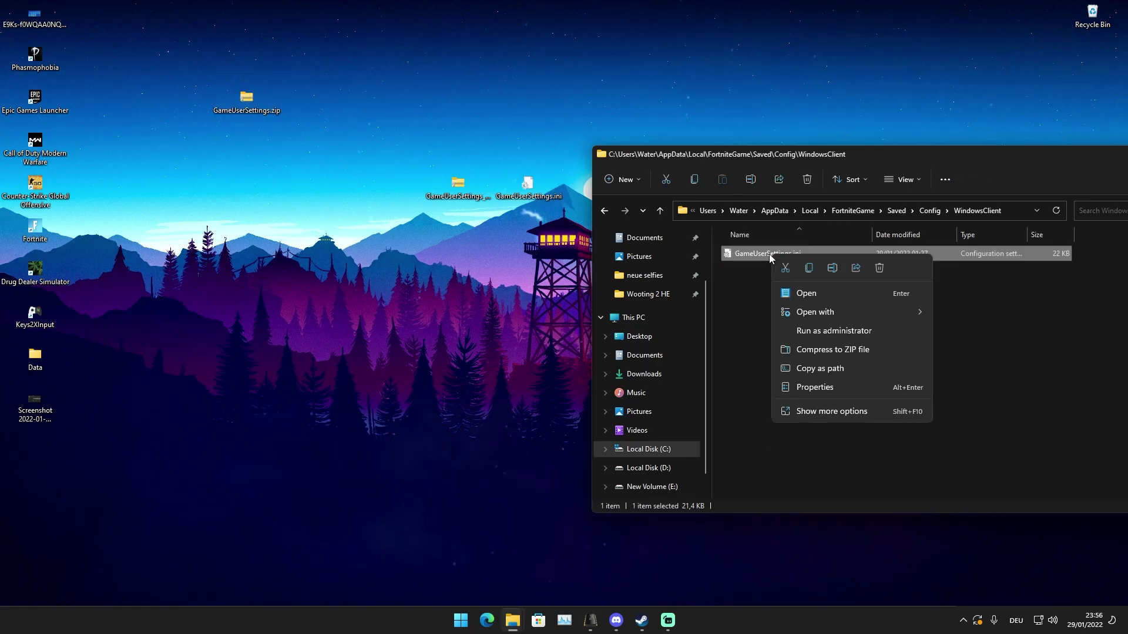
click(879, 268)
drag(528, 185, 771, 298)
Open the replaced GameUserSettings.ini in WindowsClient to check its contents, then close it.
drag(769, 161, 453, 137)
double_click(460, 229)
scroll(693, 353, down, 10)
scroll(696, 353, down, 15)
scroll(696, 352, up, 10)
scroll(696, 353, up, 5)
click(1017, 156)
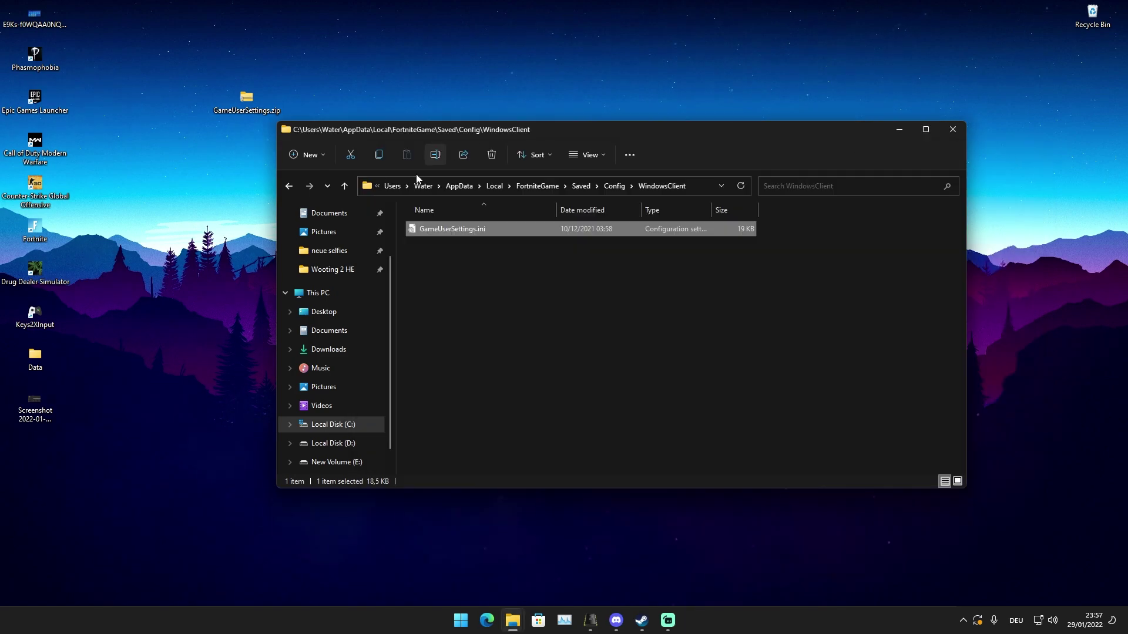
Mark GameUserSettings.ini as Read-only in its Properties and close the WindowsClient folder window.
right_click(465, 230)
click(502, 360)
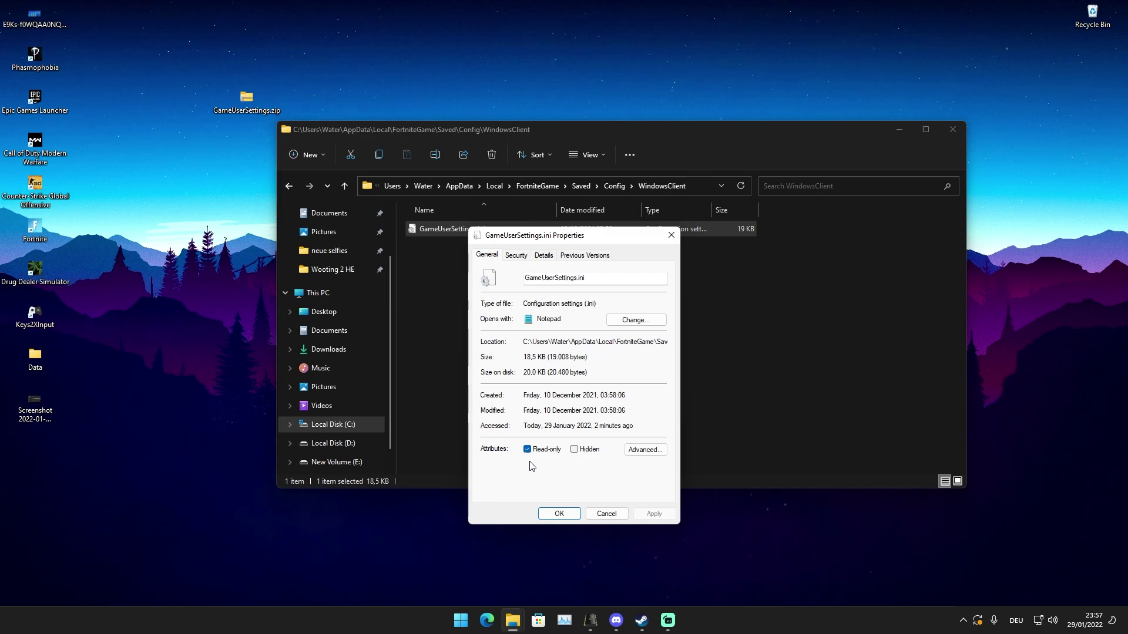
click(556, 514)
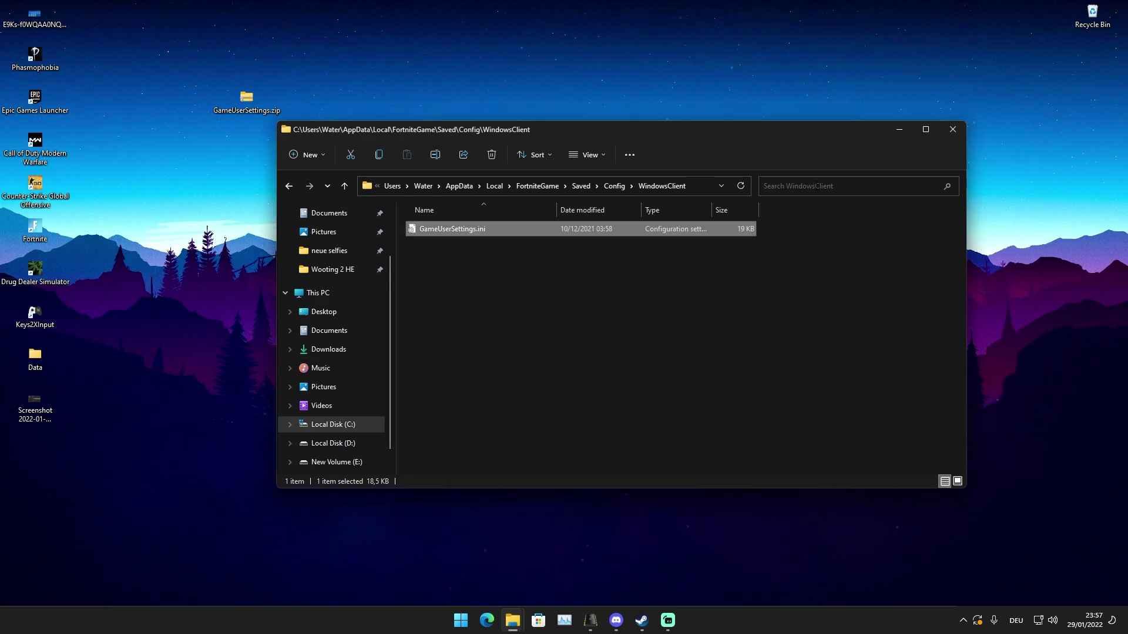
click(952, 130)
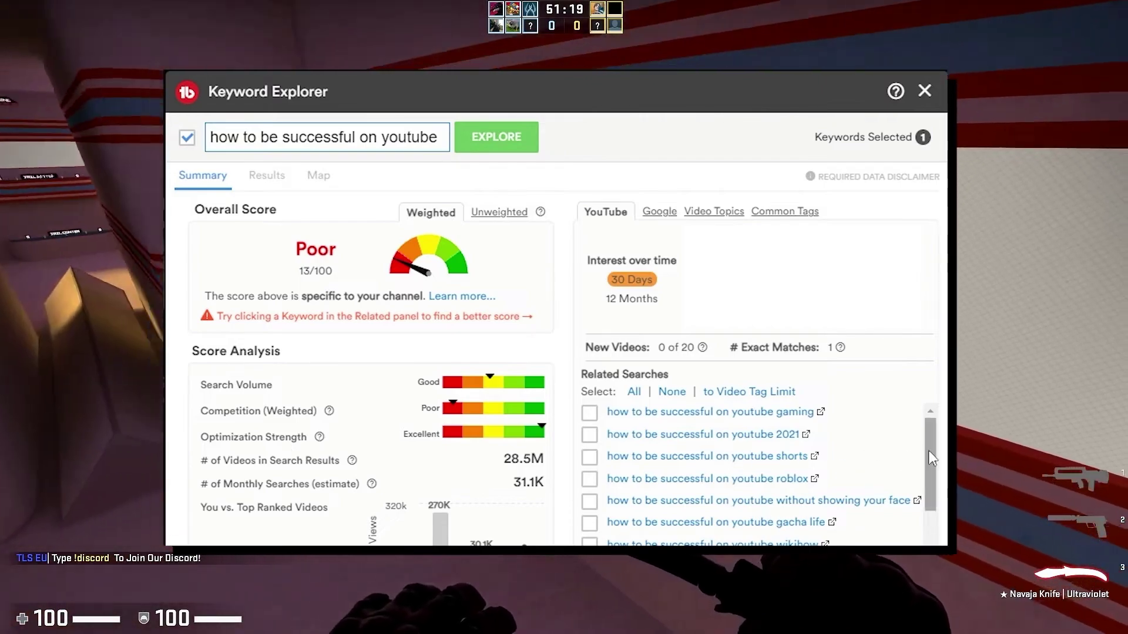
Load keyword scores for the related search 'how to be successful on youtube 2021'.
mouse_move(932, 458)
mouse_down()
mouse_move(930, 520)
mouse_move(926, 452)
mouse_up()
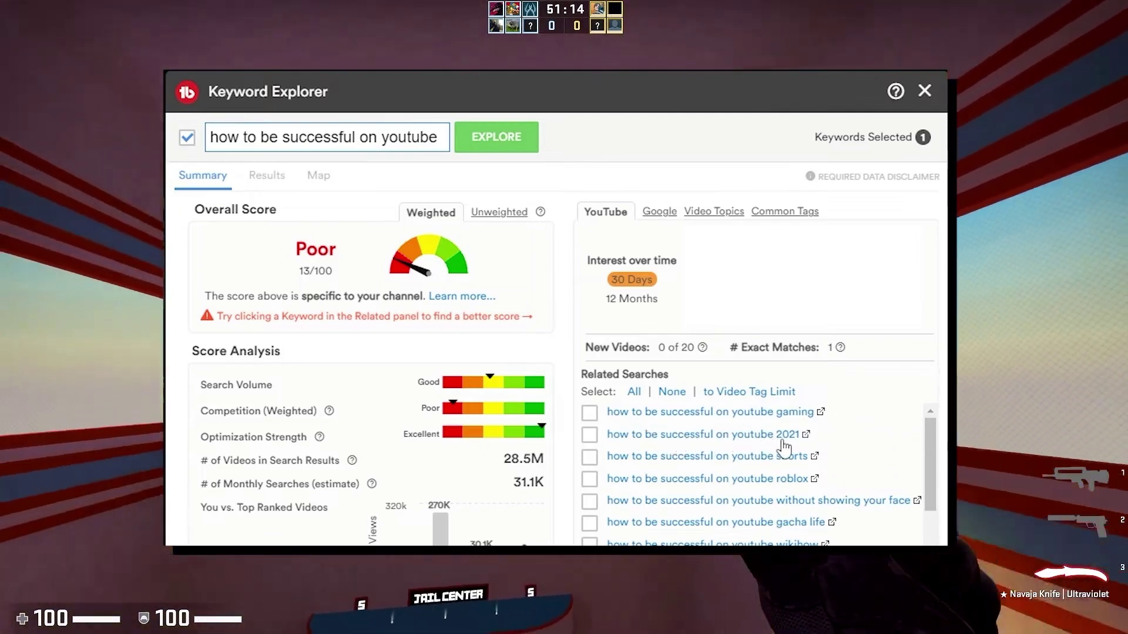
click(787, 436)
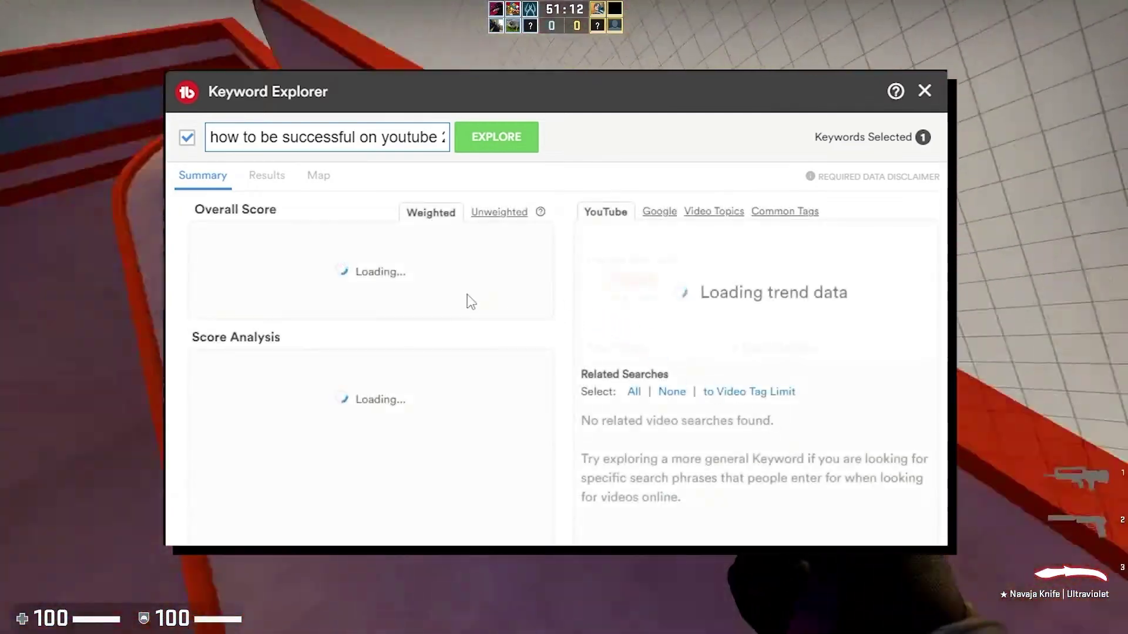